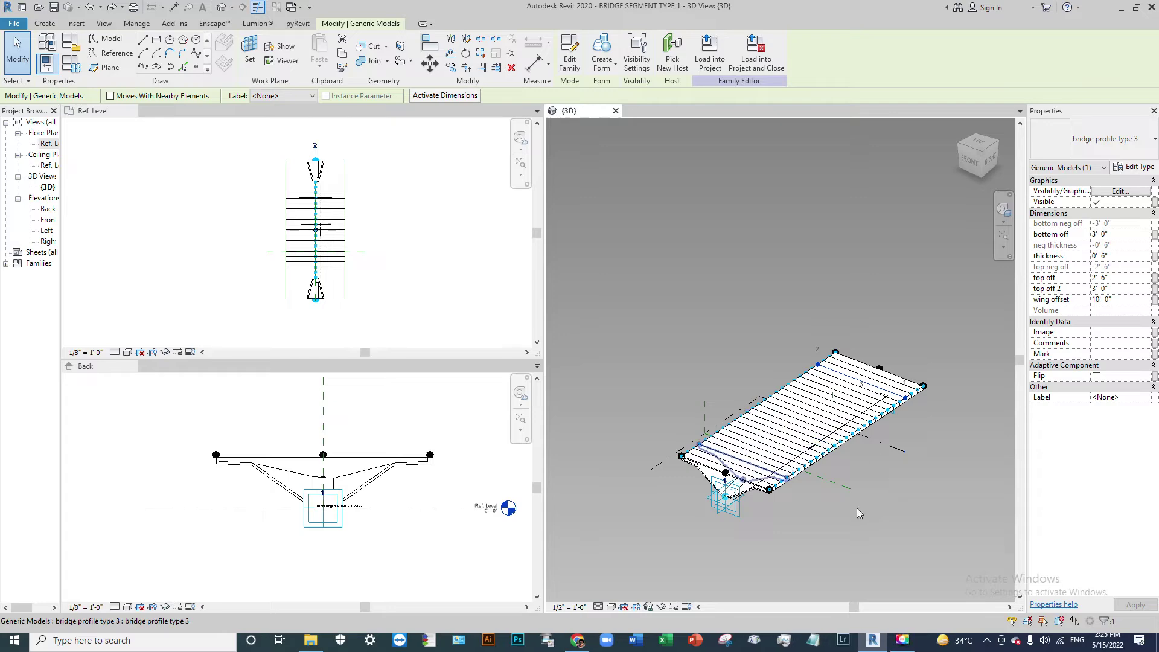
Orbit, pan and zoom the 3D view to inspect the lofted bridge deck from front and above.
mouse_move(785, 446)
shift+middle_down()
mouse_move(778, 426)
mouse_move(803, 477)
shift+middle_up()
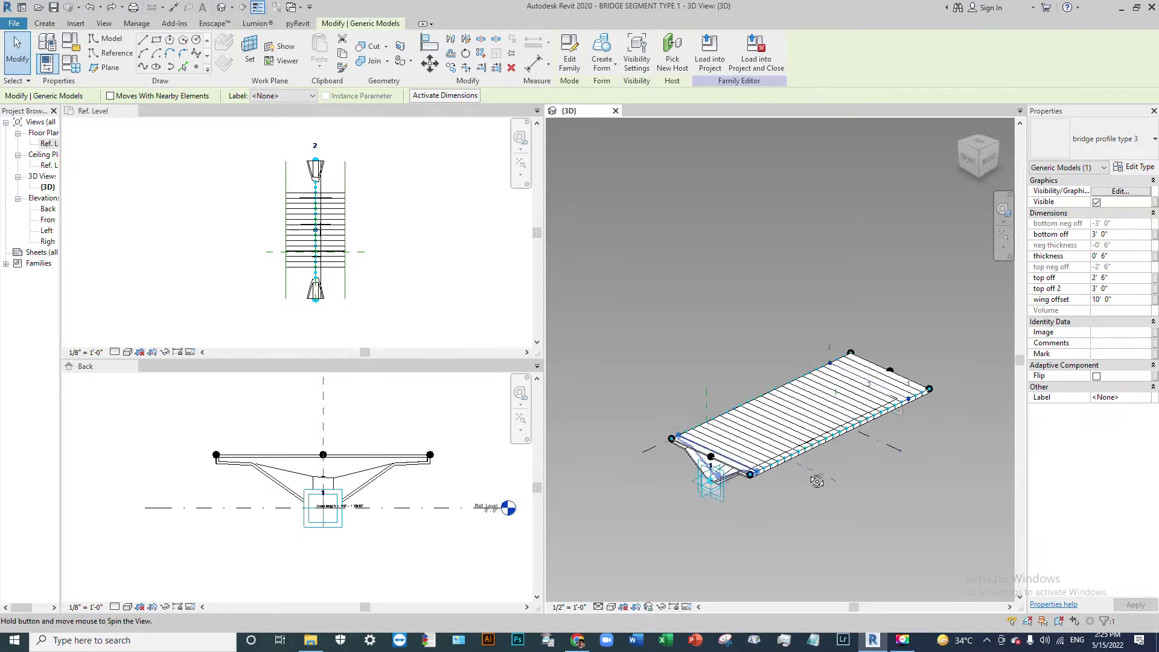
scroll(835, 529, up, 3)
scroll(834, 528, down, 5)
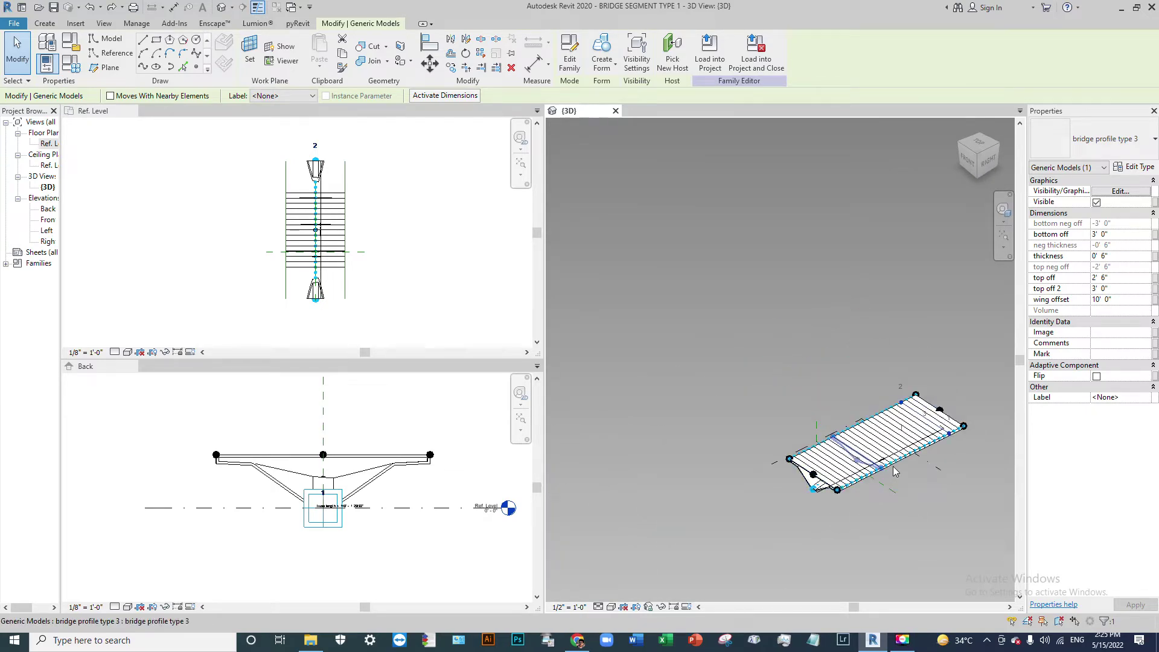
scroll(900, 449, up, 3)
mouse_move(770, 552)
shift+middle_down()
mouse_move(783, 498)
mouse_move(803, 477)
shift+middle_up()
scroll(848, 435, down, 2)
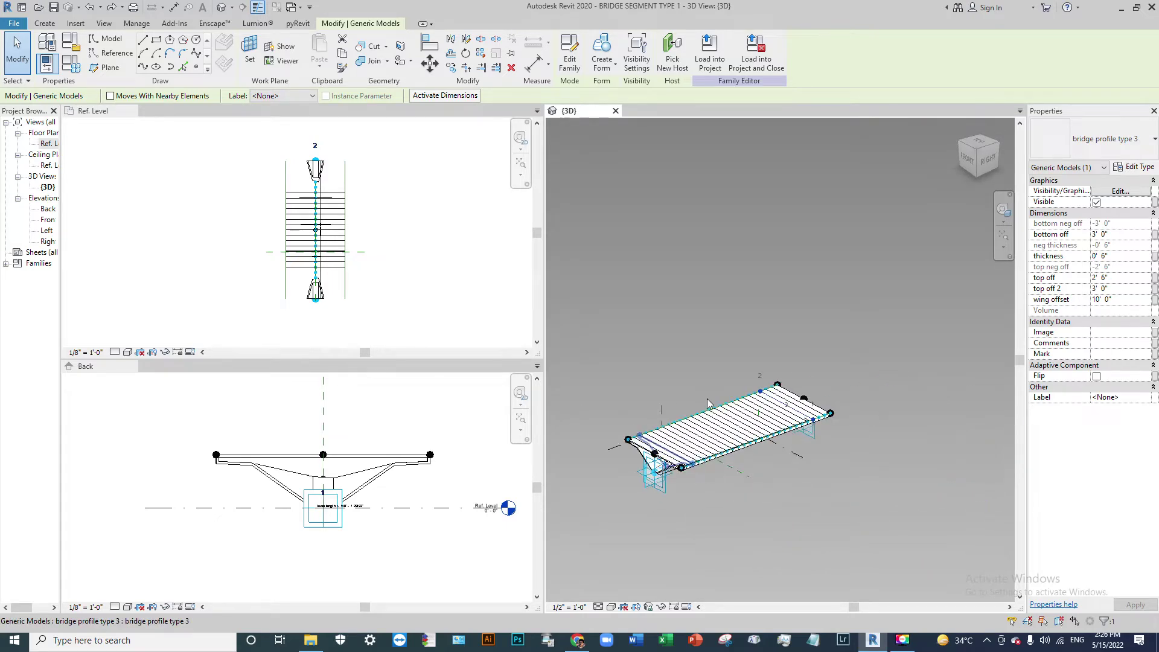
scroll(849, 435, up, 2)
scroll(848, 435, down, 2)
middle_drag(678, 422, 694, 459)
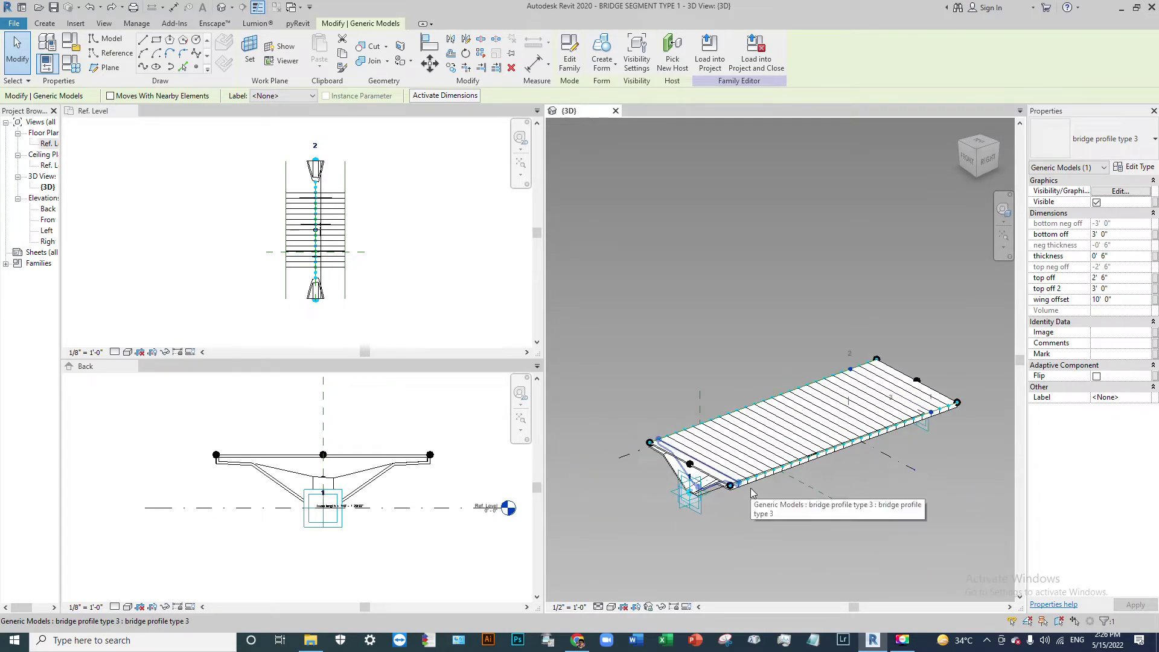
scroll(774, 449, up, 1)
mouse_move(775, 449)
shift+middle_down()
mouse_move(878, 400)
mouse_move(819, 436)
mouse_move(777, 422)
shift+middle_up()
scroll(806, 419, up, 4)
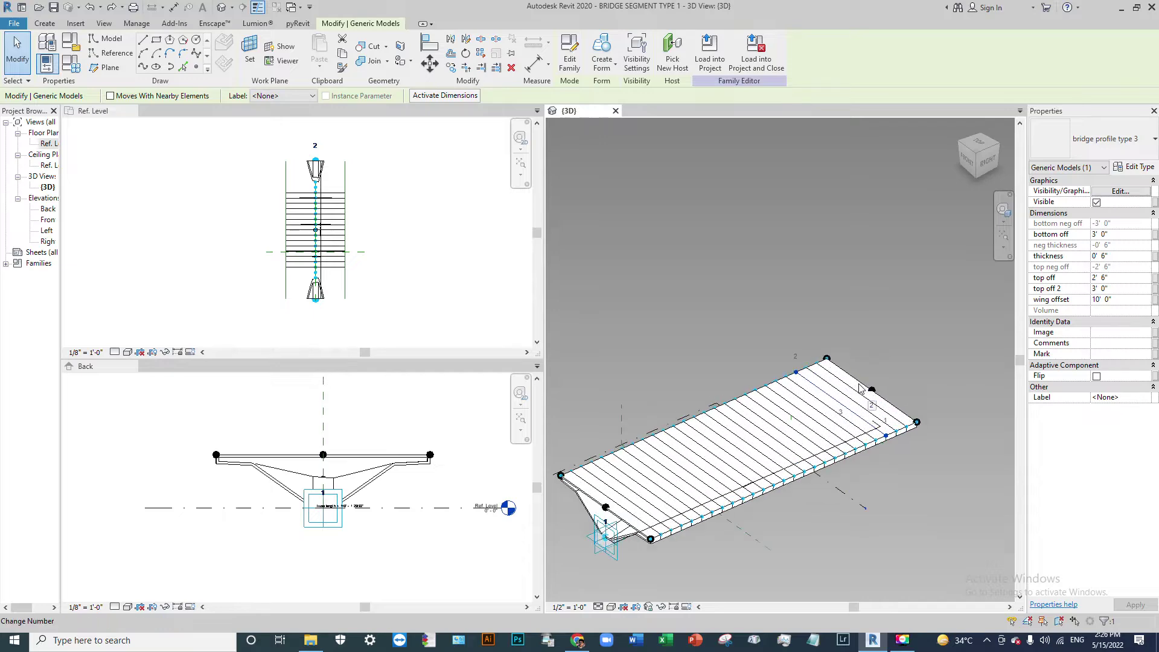
scroll(944, 410, down, 3)
mouse_move(789, 499)
shift+middle_down()
mouse_move(845, 515)
mouse_move(863, 422)
shift+middle_up()
scroll(863, 423, up, 2)
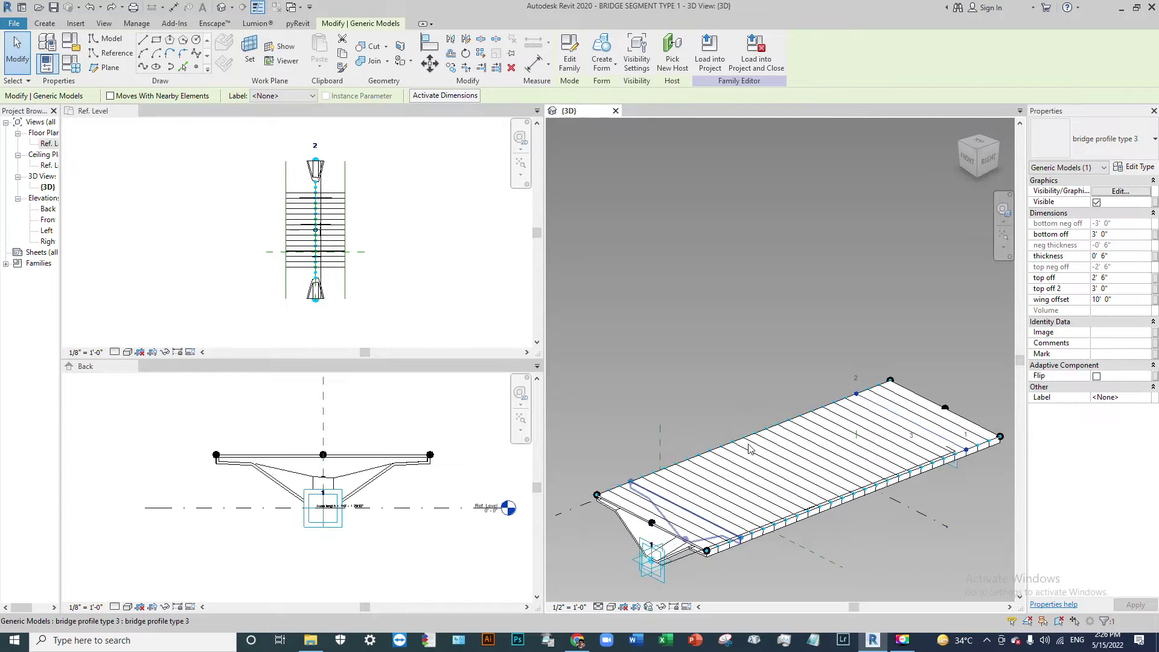
scroll(752, 447, down, 2)
scroll(752, 446, down, 1)
scroll(754, 523, up, 2)
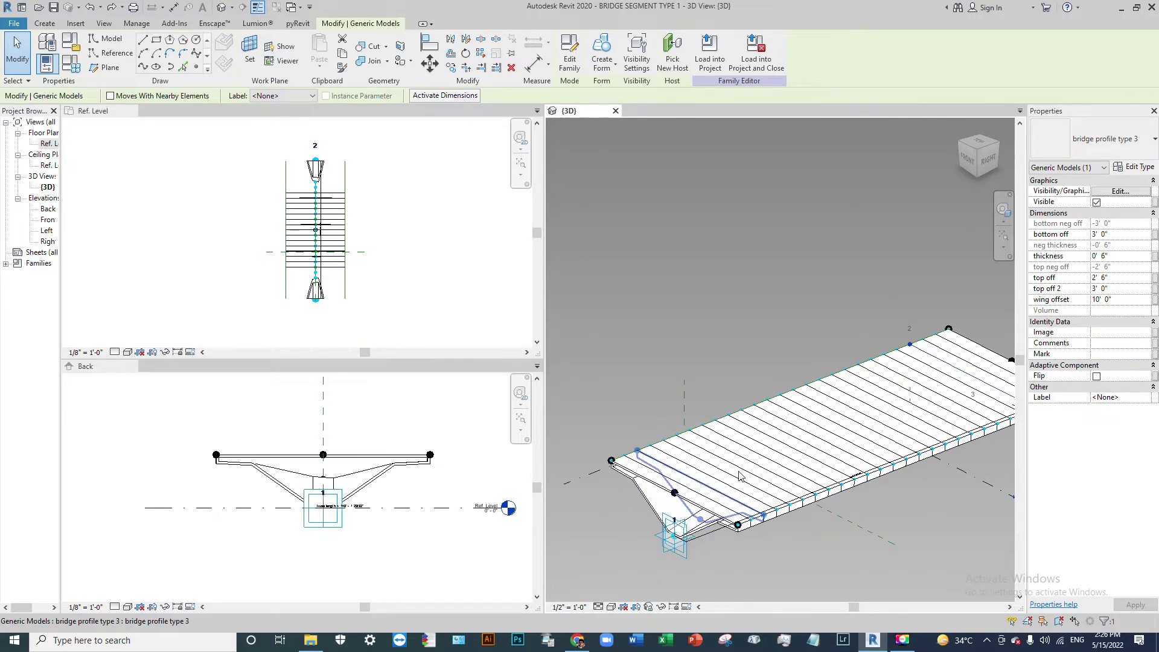
scroll(881, 393, down, 2)
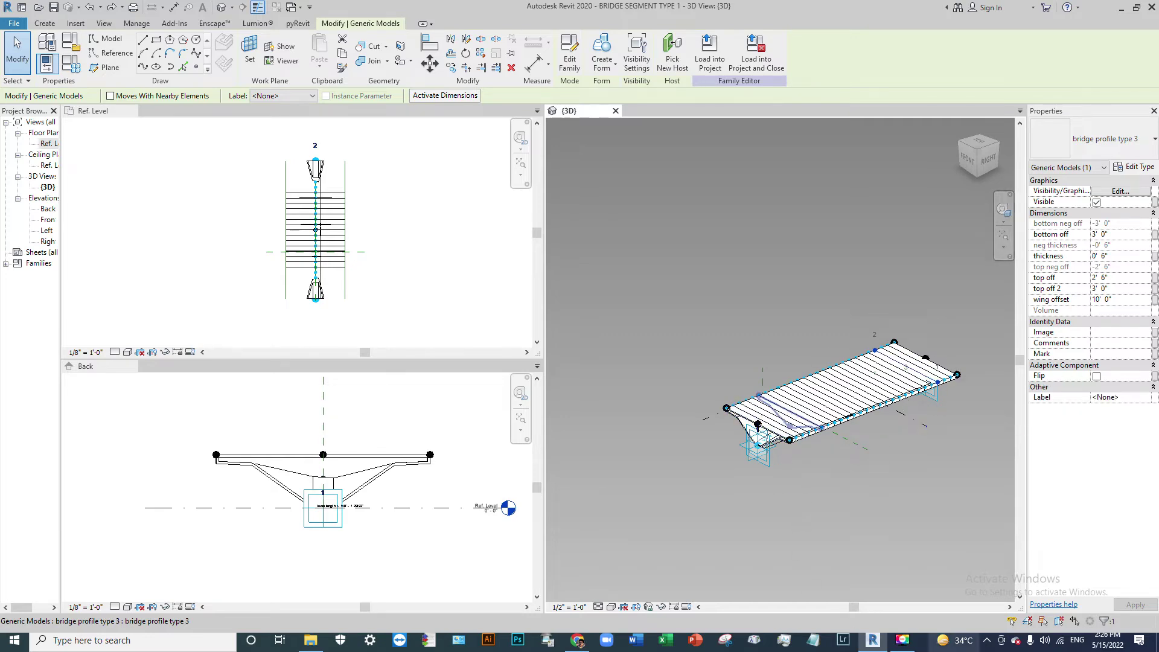
key(Delete)
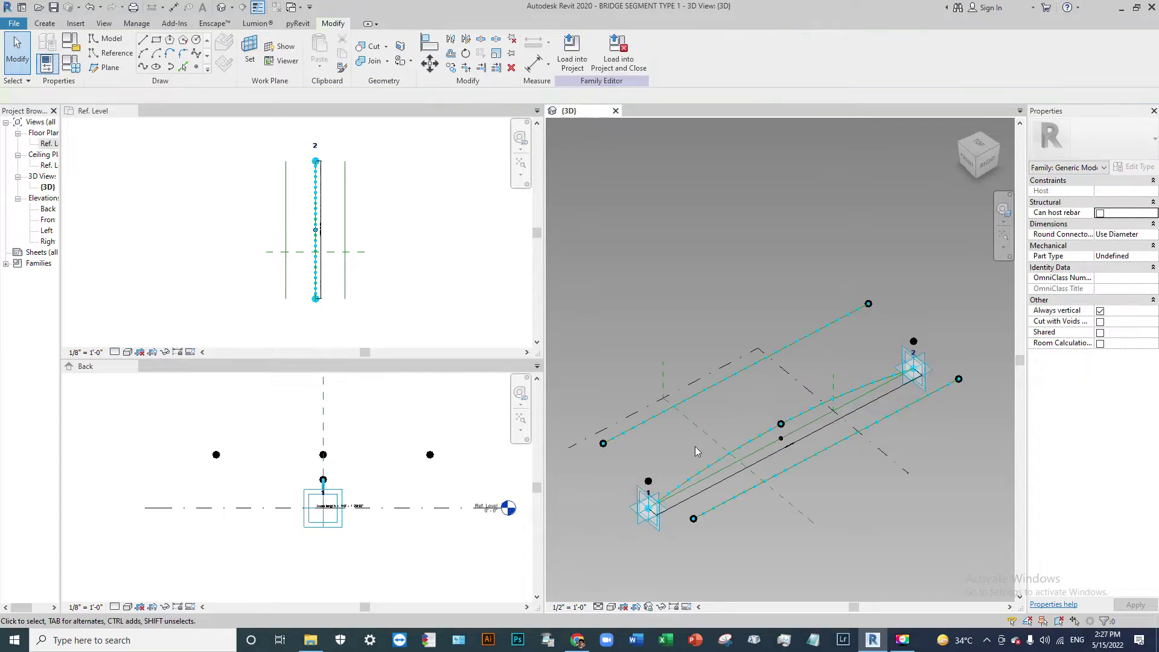
mouse_move(776, 399)
shift+middle_down()
mouse_move(824, 370)
mouse_move(864, 292)
shift+middle_up()
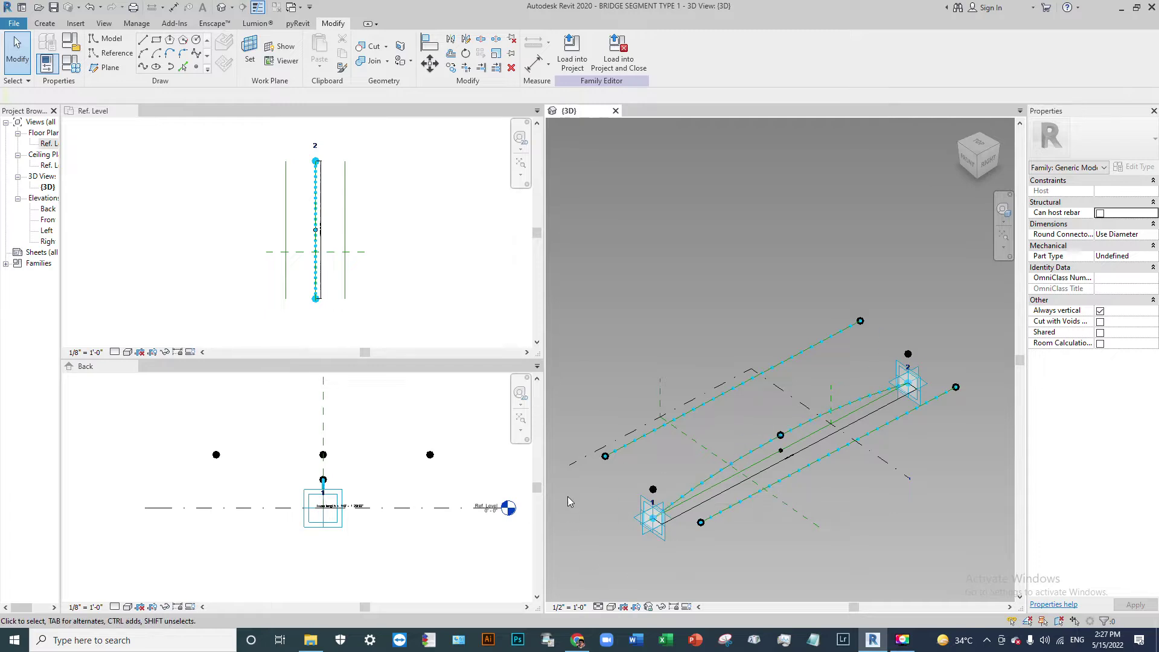
middle_drag(681, 427, 712, 375)
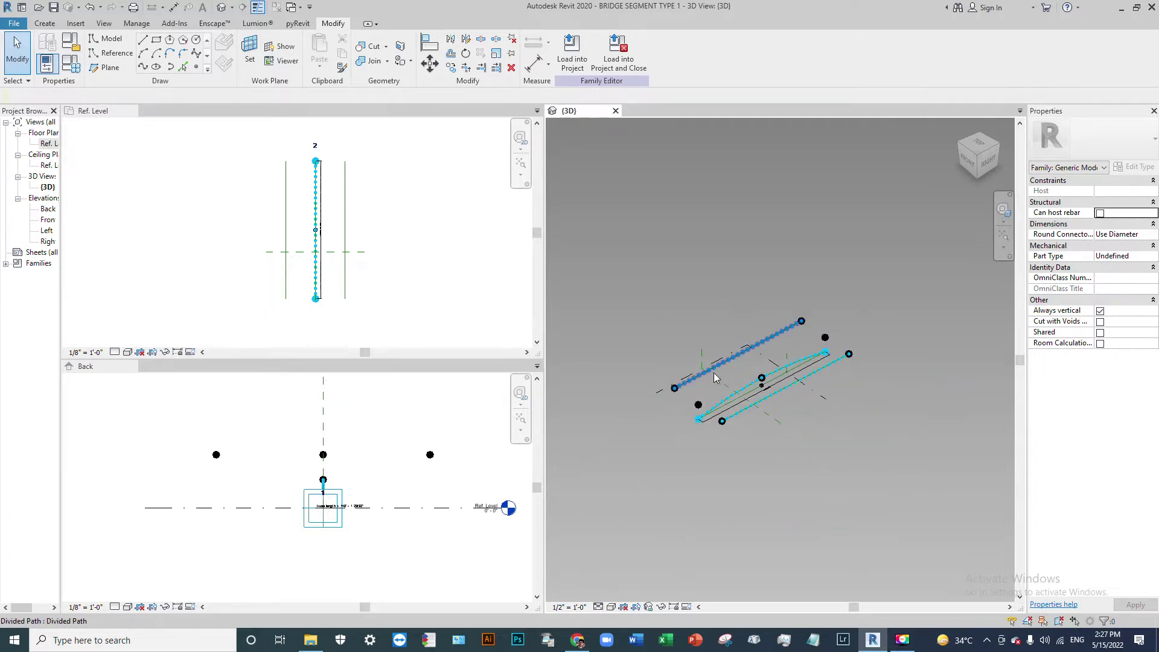
scroll(732, 512, down, 2)
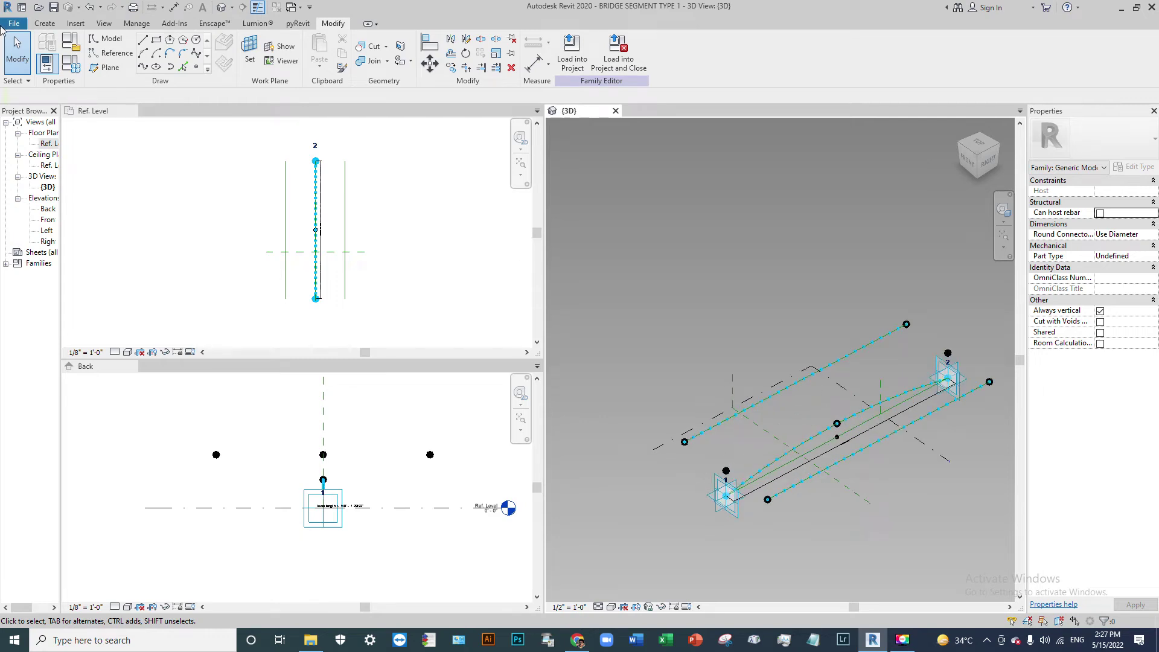
Place one bridge void profile type 1 component on adaptive point 1 at the path start.
click(43, 24)
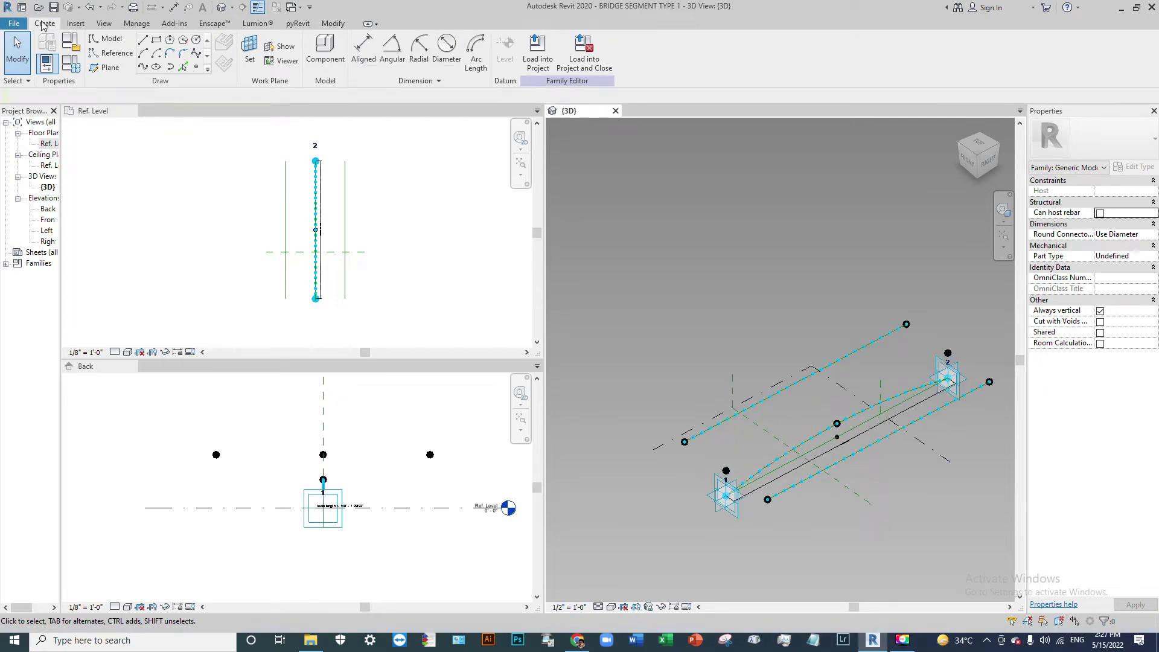
click(332, 53)
scroll(706, 378, up, 2)
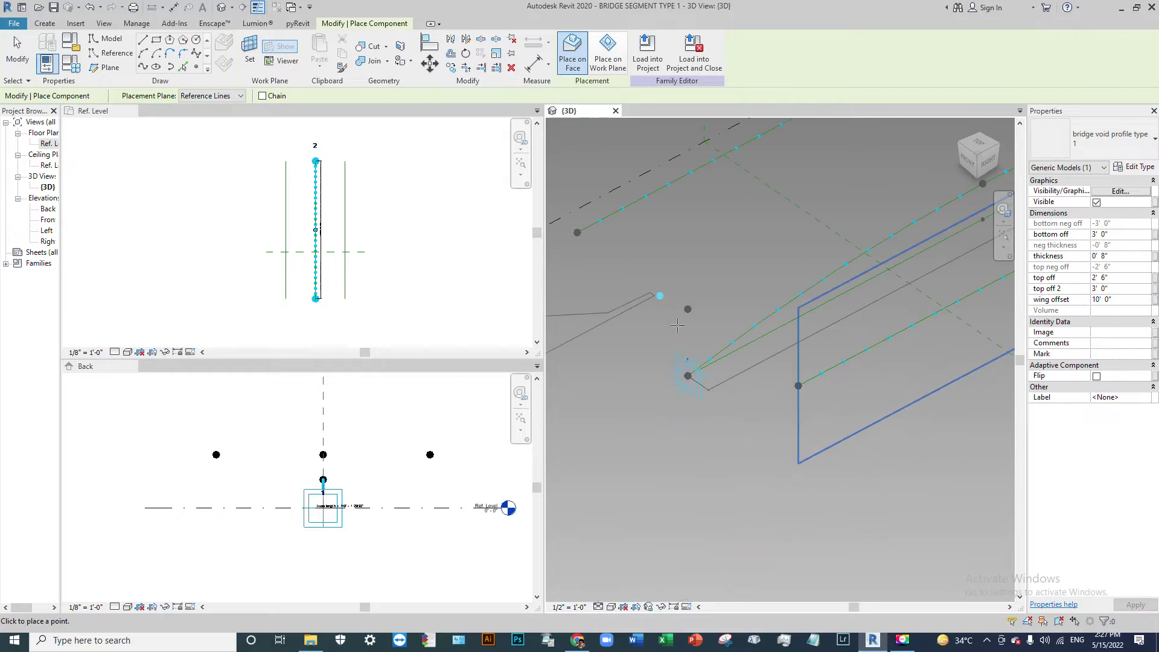
scroll(640, 290, up, 2)
scroll(608, 244, up, 2)
shift+middle_drag(654, 331, 695, 362)
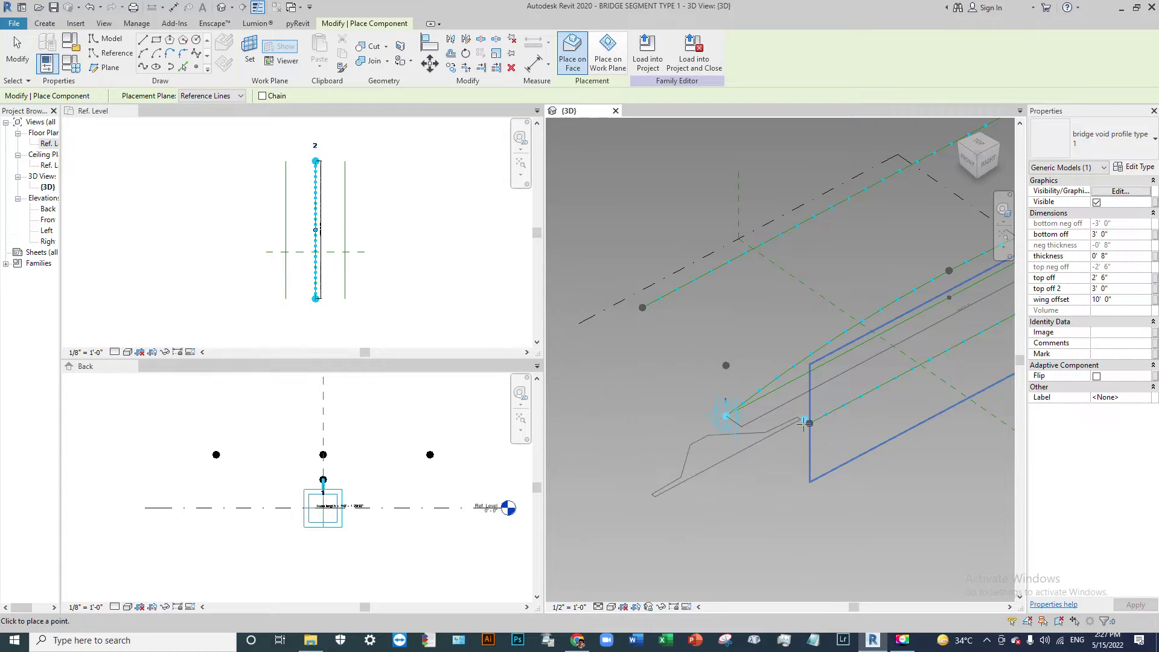
click(727, 416)
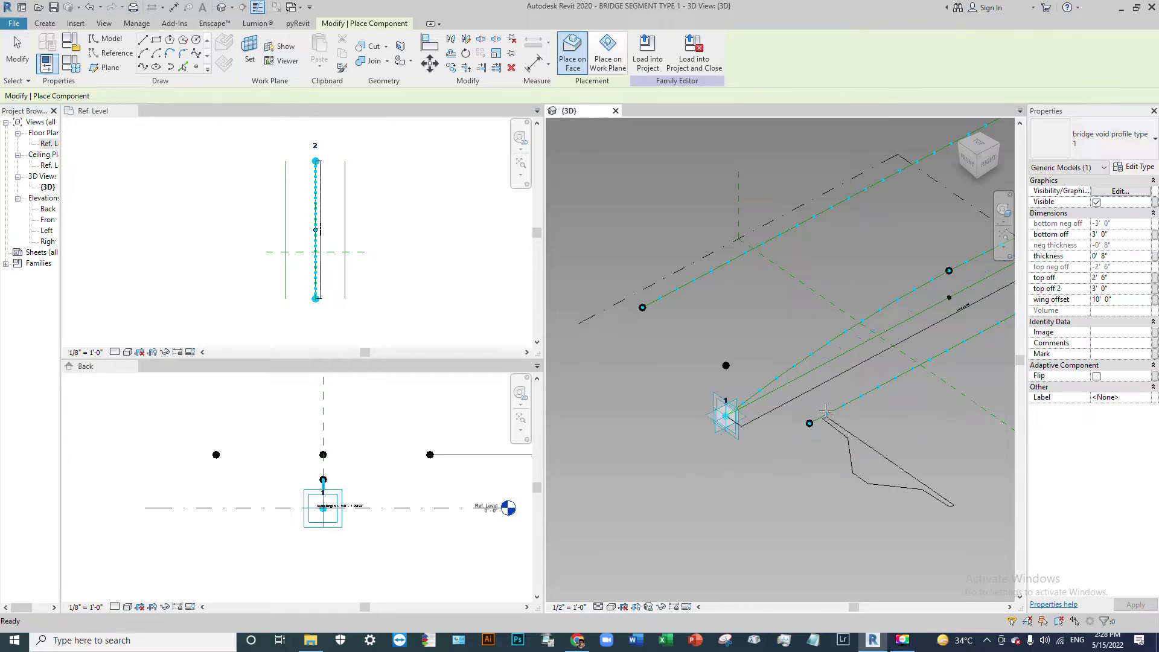
key(Escape)
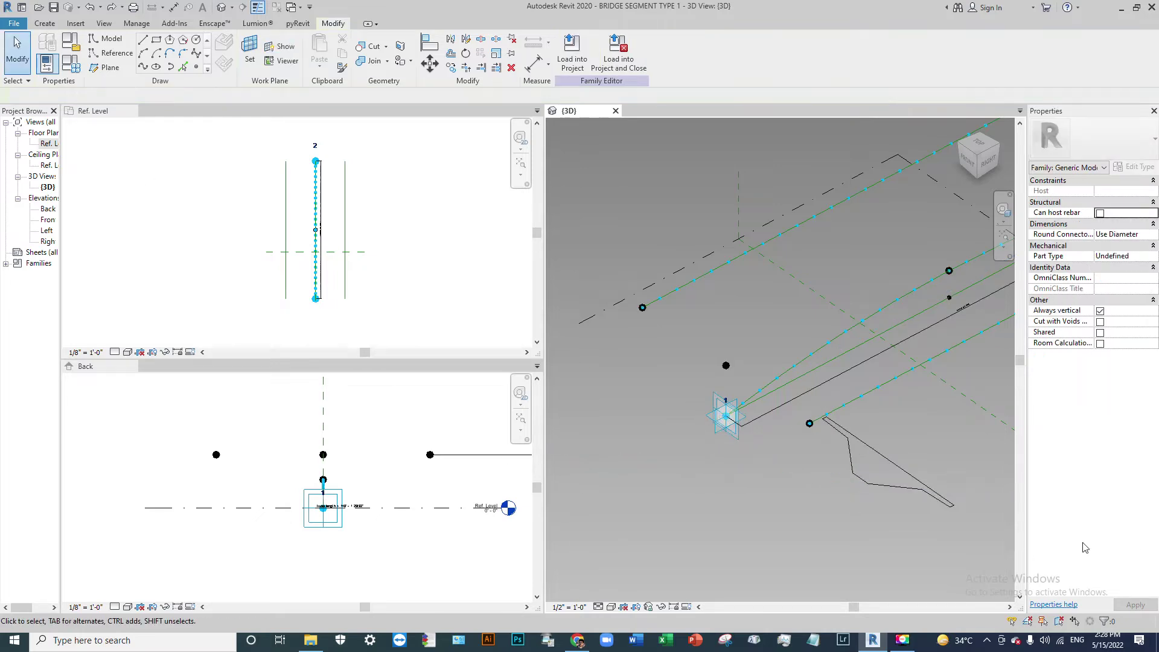
Delete the just-placed profile and pick bridge profile type 3 as the component type.
click(889, 484)
key(Delete)
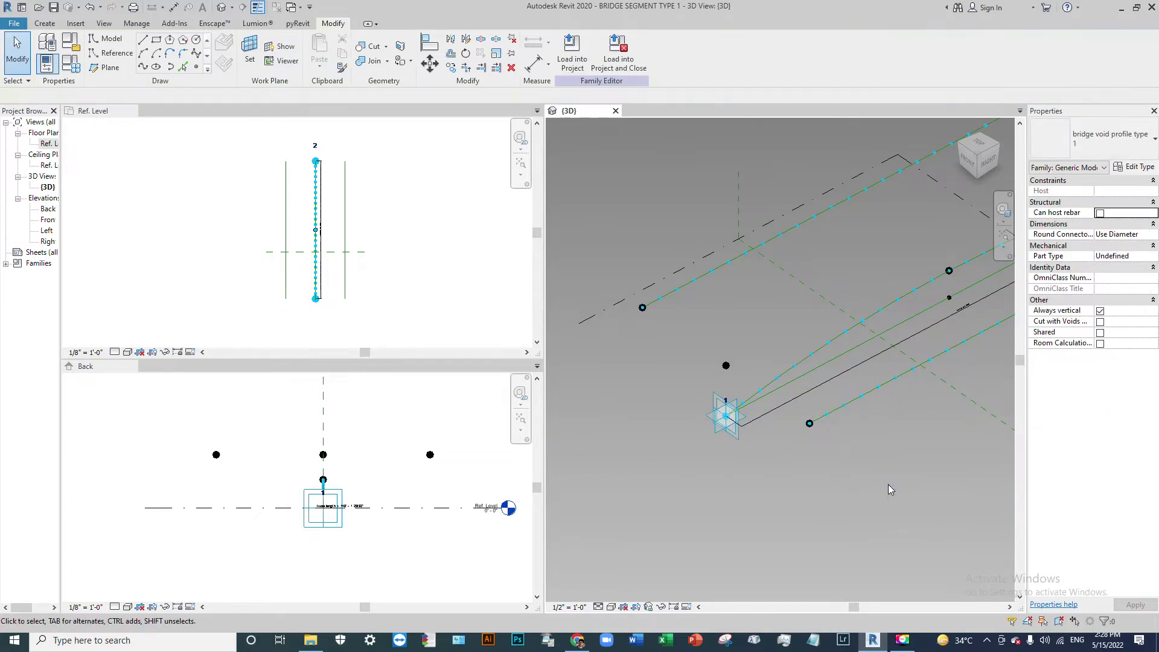
click(43, 24)
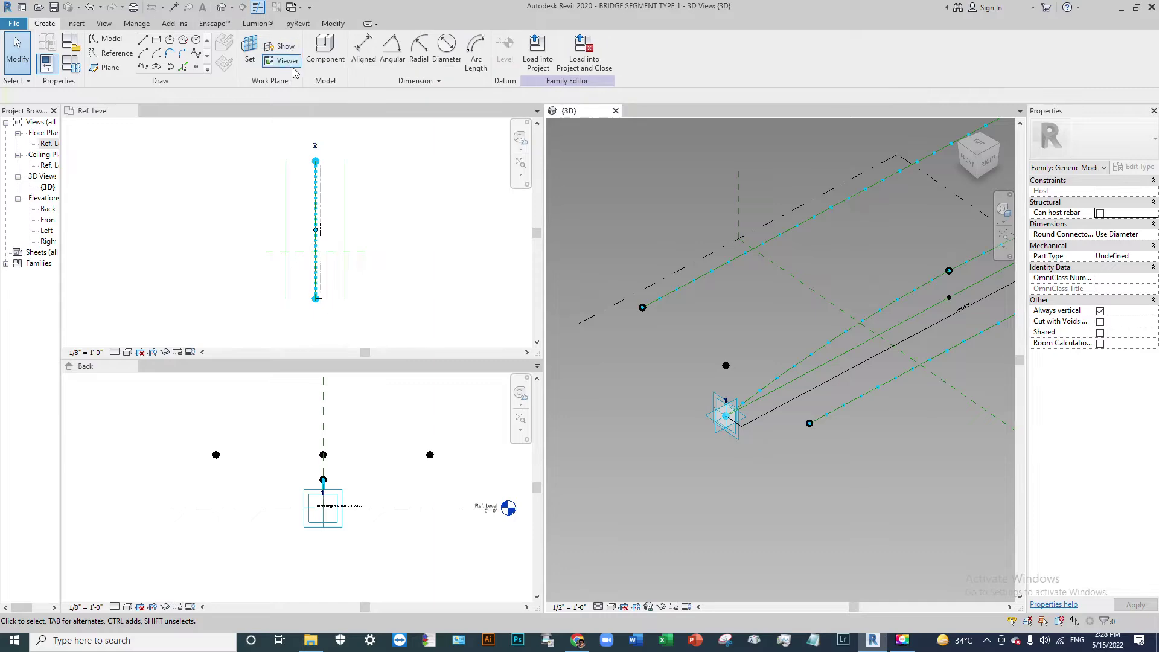
click(326, 48)
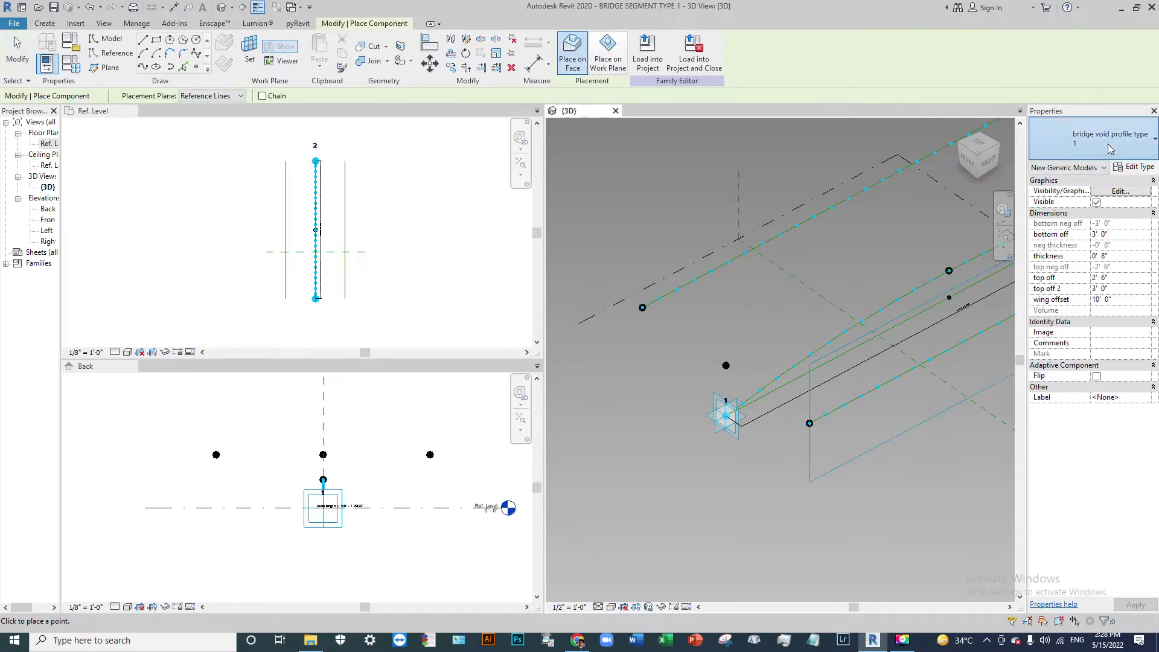
click(1108, 148)
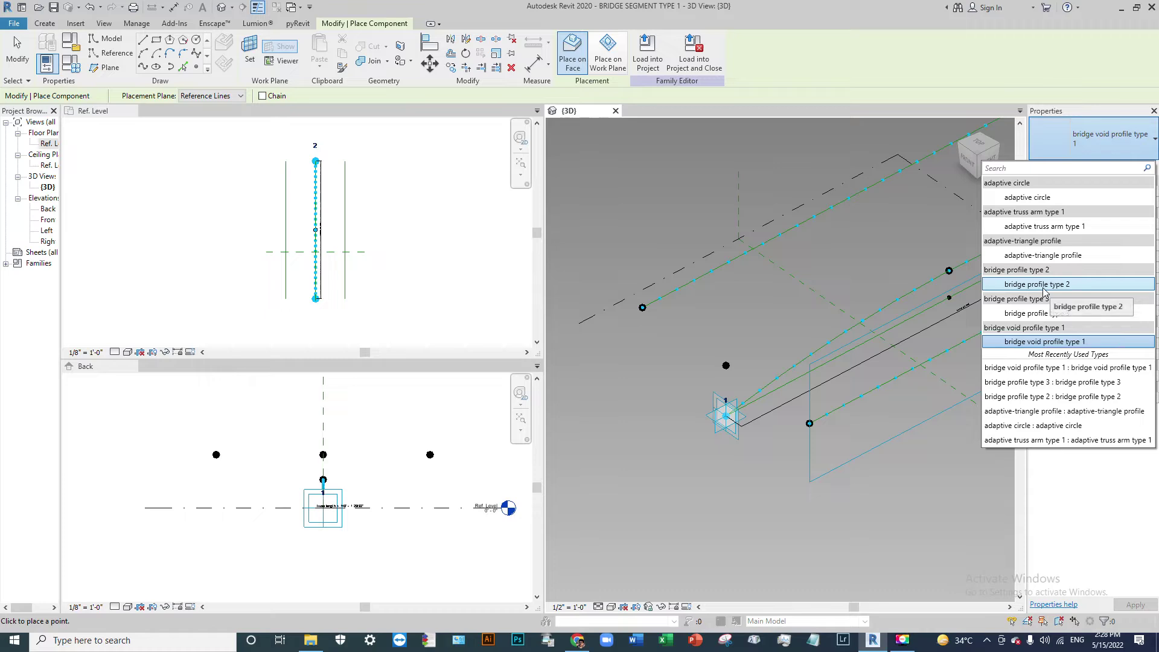
click(1024, 315)
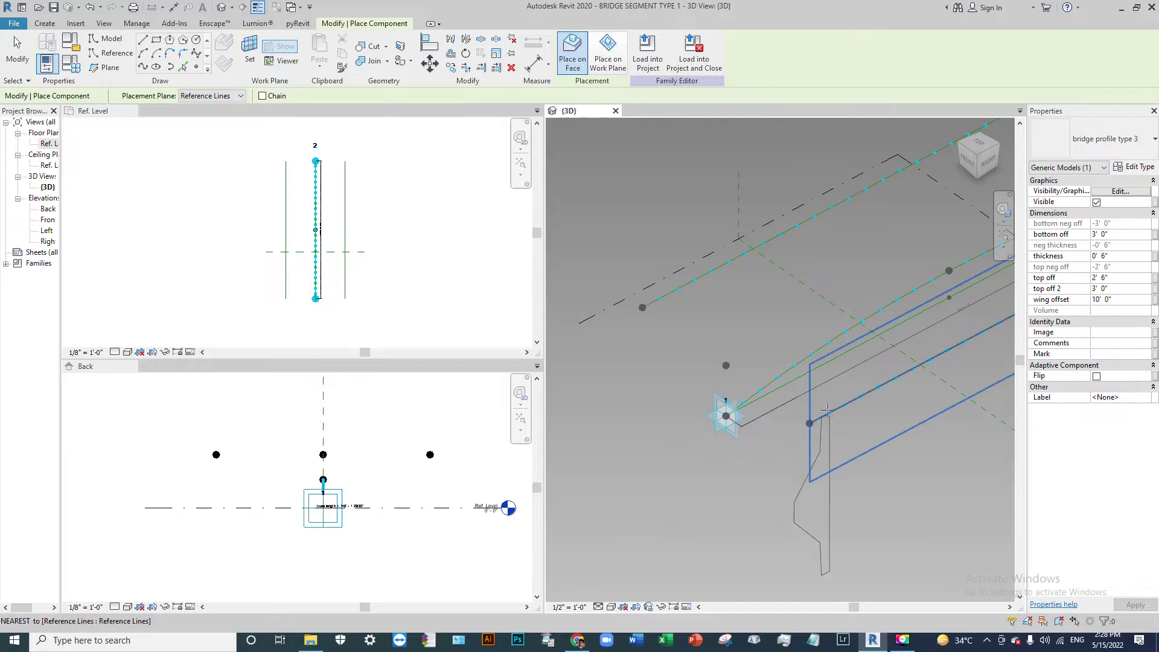
Place bridge profile type 3 on the start points of both divided paths and select it.
click(726, 415)
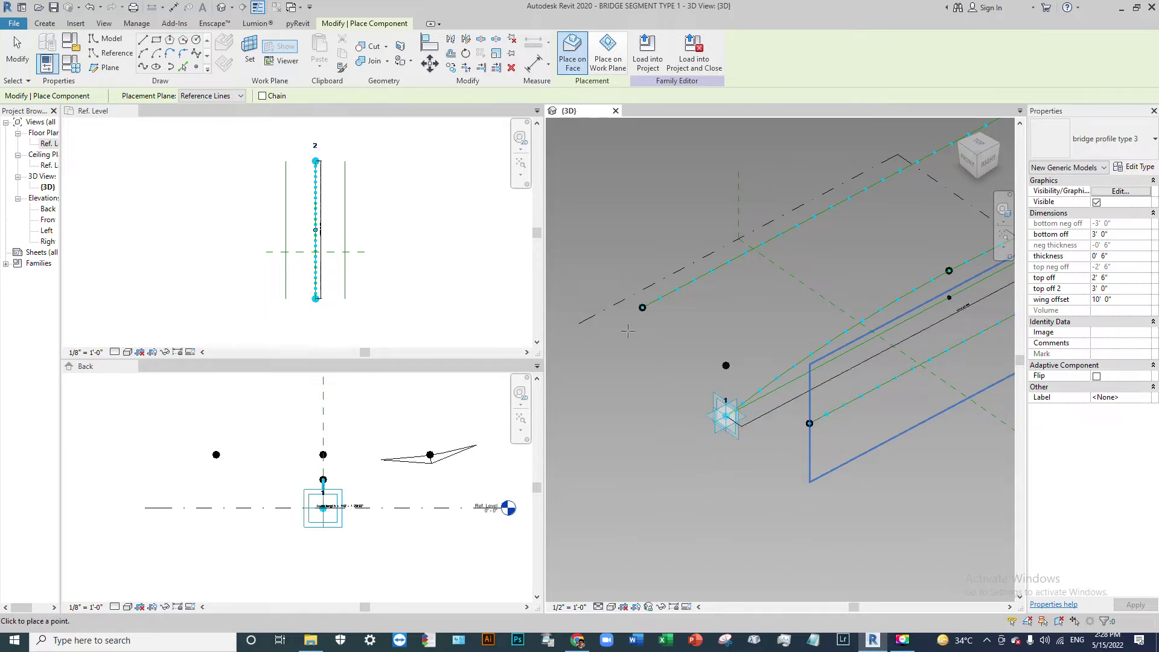
click(661, 298)
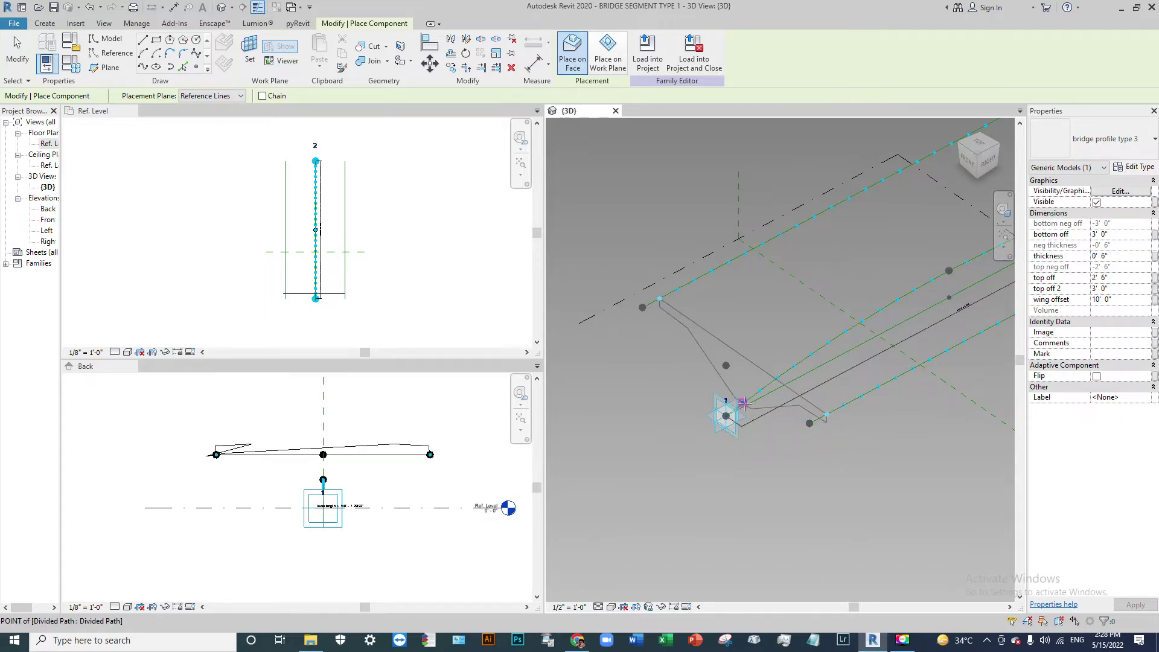
key(Escape)
key(Escape)
scroll(644, 421, down, 3)
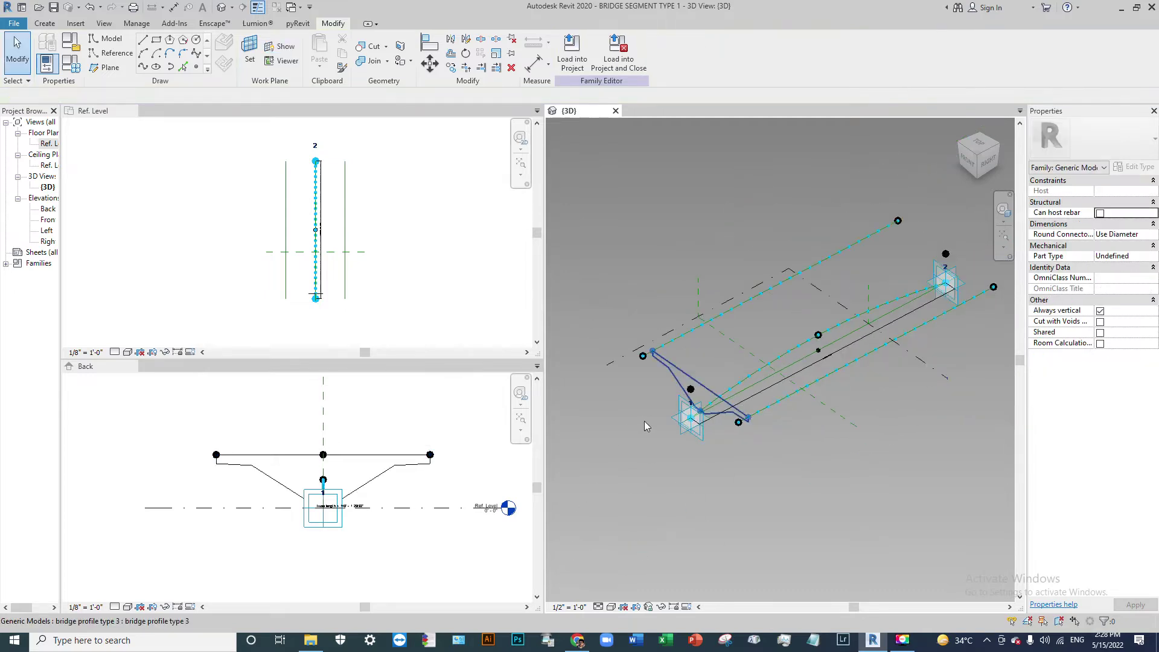
scroll(645, 422, up, 3)
click(713, 366)
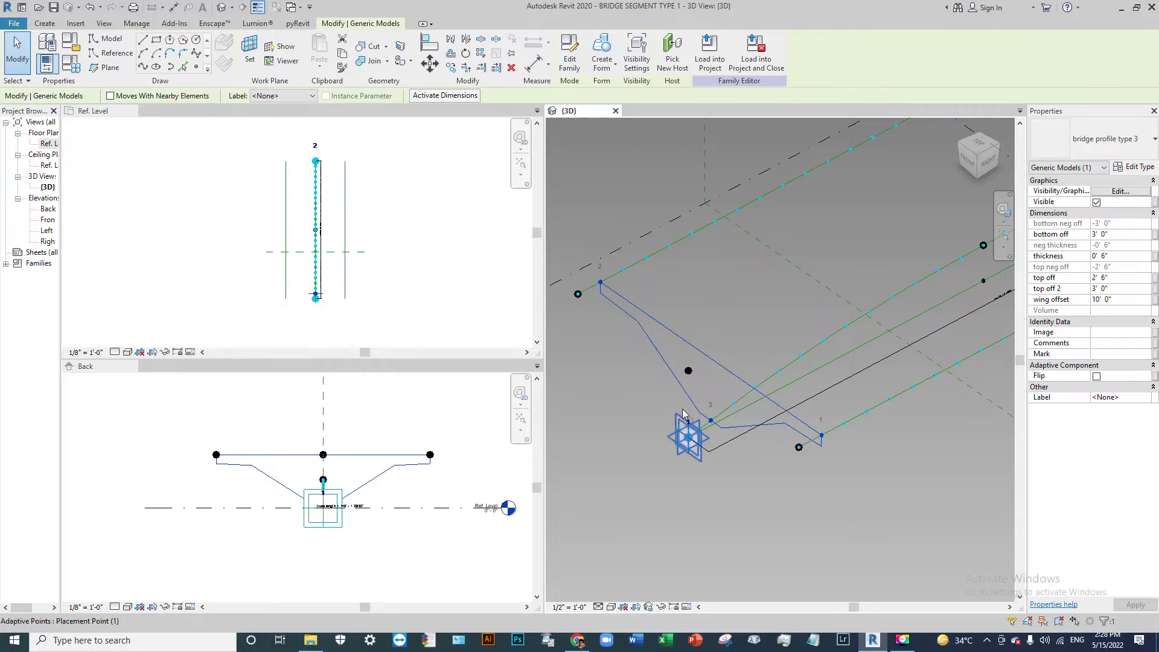
Place a bridge void profile type 1 component on the divided-path start point beside the deck profile.
click(44, 24)
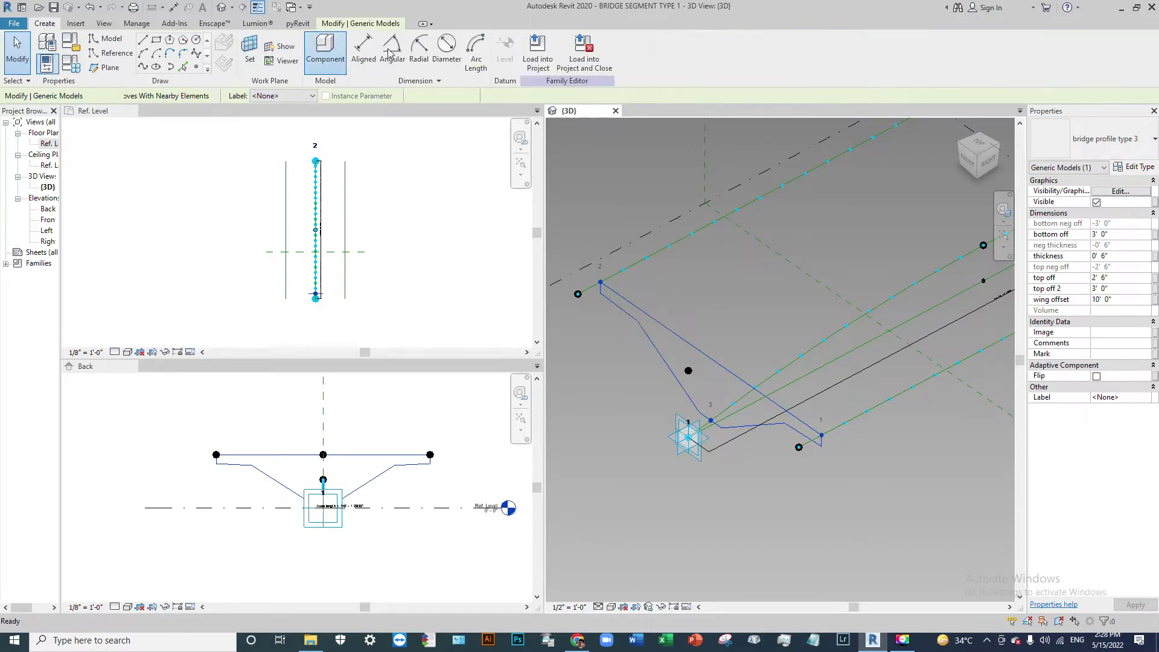
click(325, 48)
click(1093, 139)
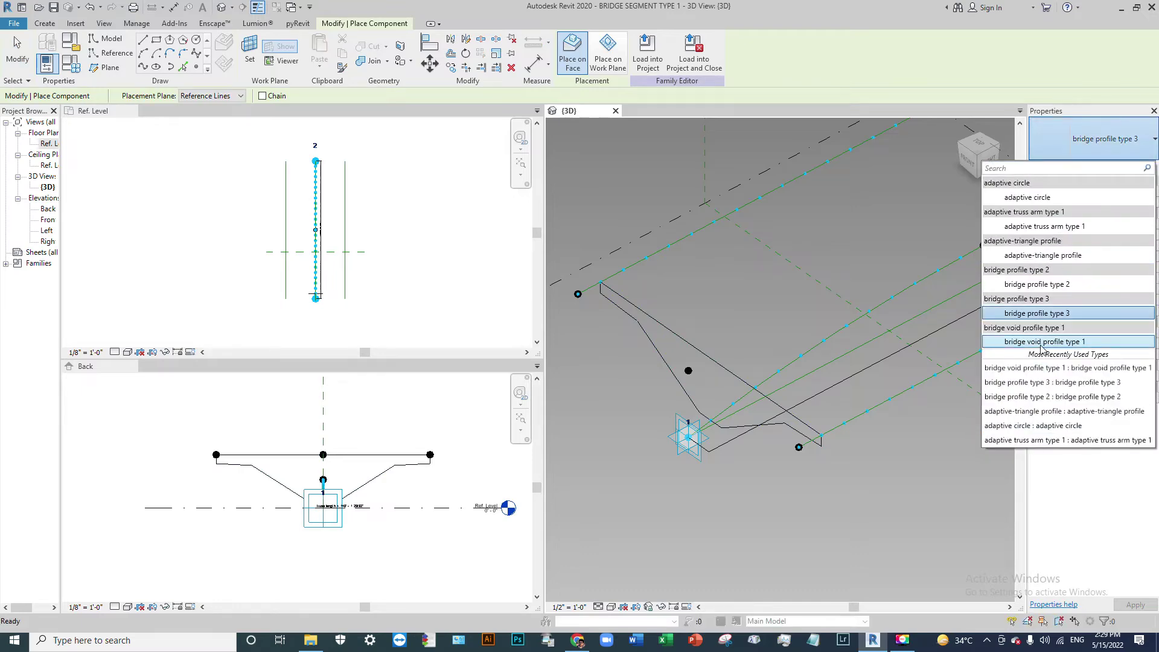
click(1041, 342)
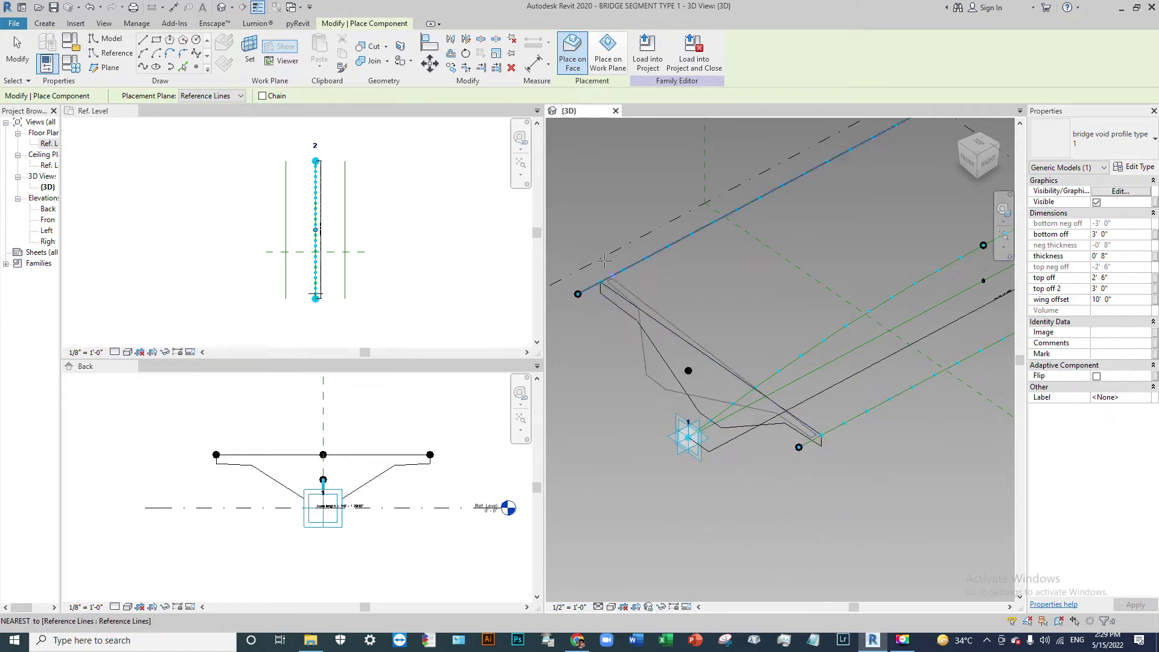
click(711, 421)
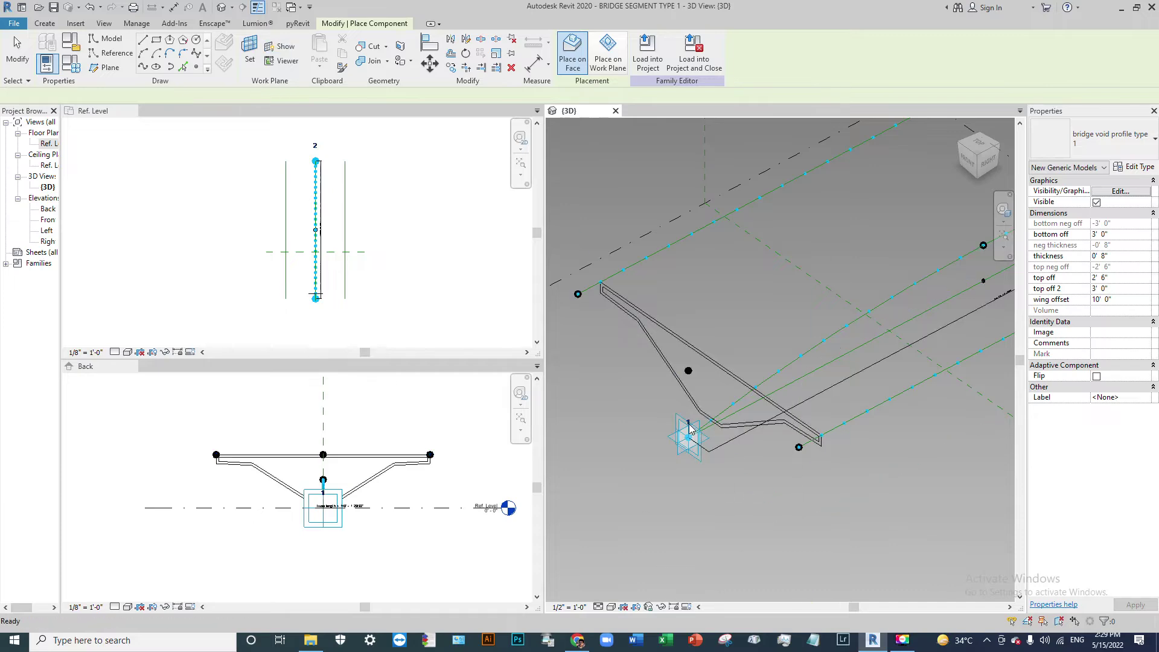
key(Escape)
scroll(795, 451, up, 3)
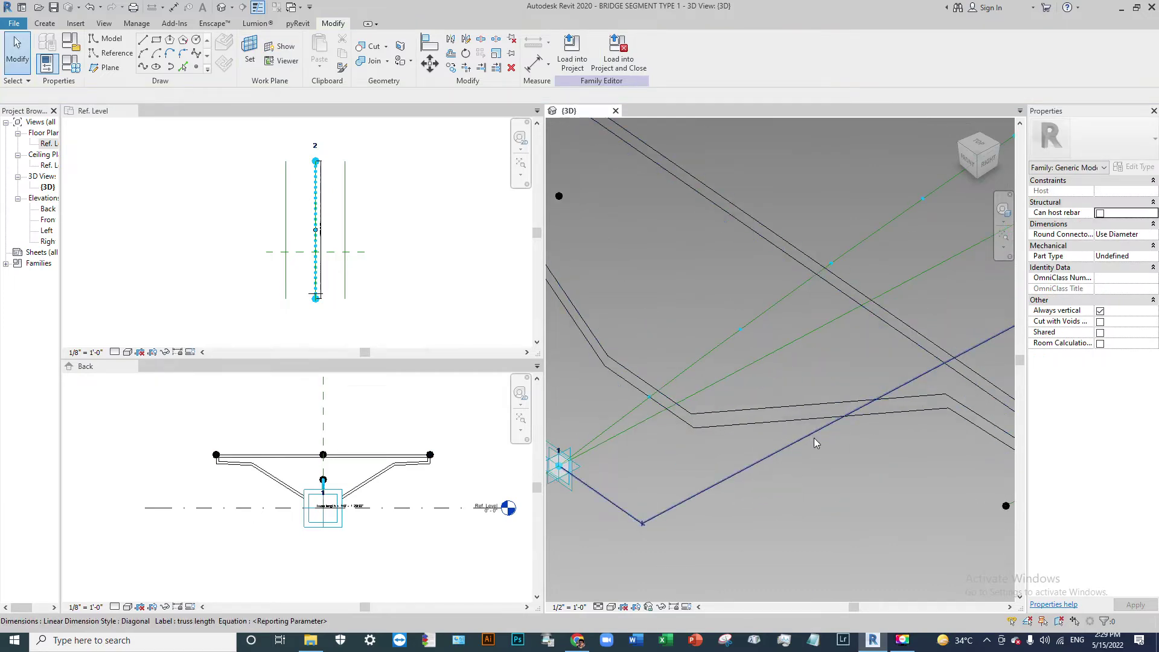
scroll(782, 432, down, 2)
scroll(775, 438, up, 1)
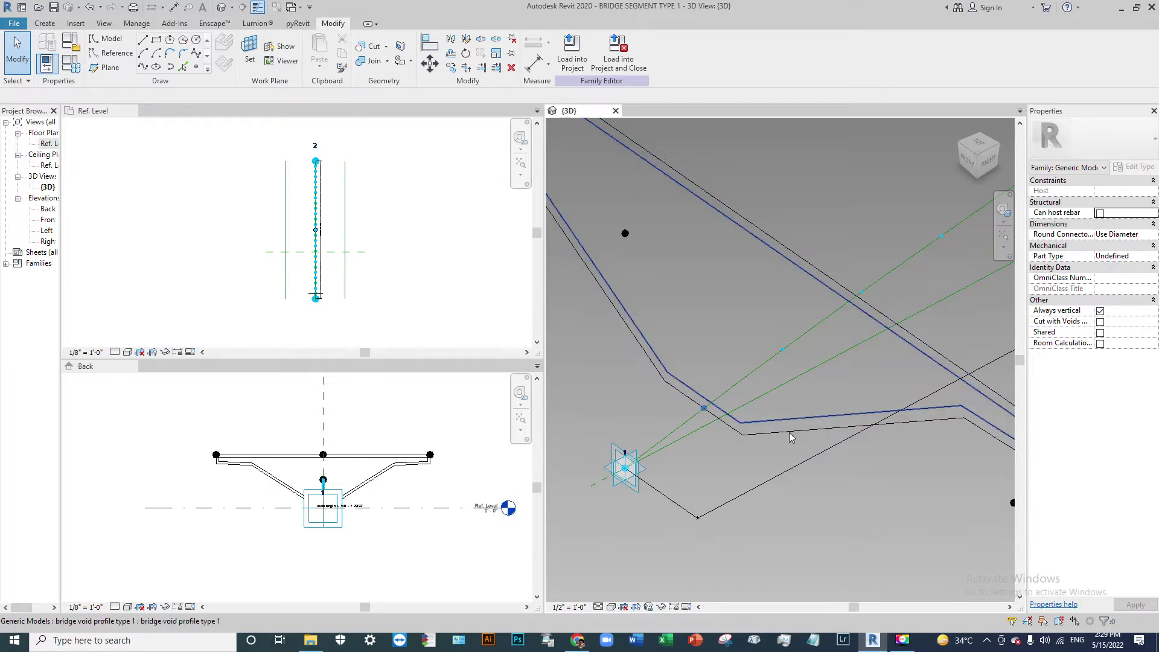
Repeat the bridge profile type 3 instance along the whole divided path and orbit to check.
click(972, 431)
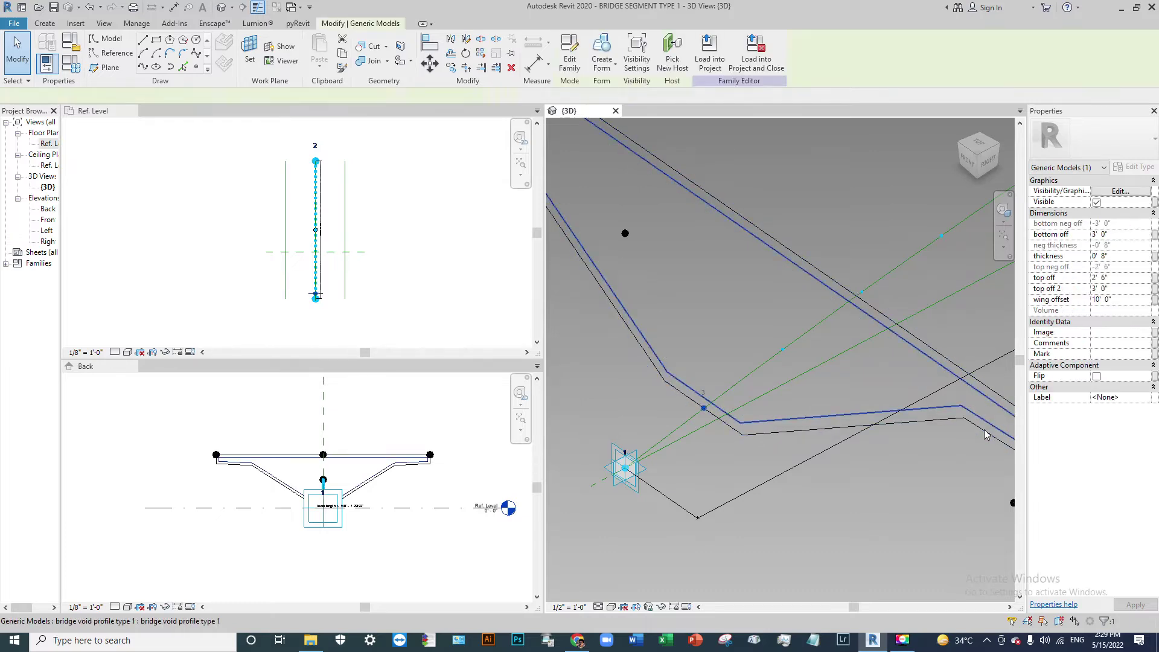
click(982, 444)
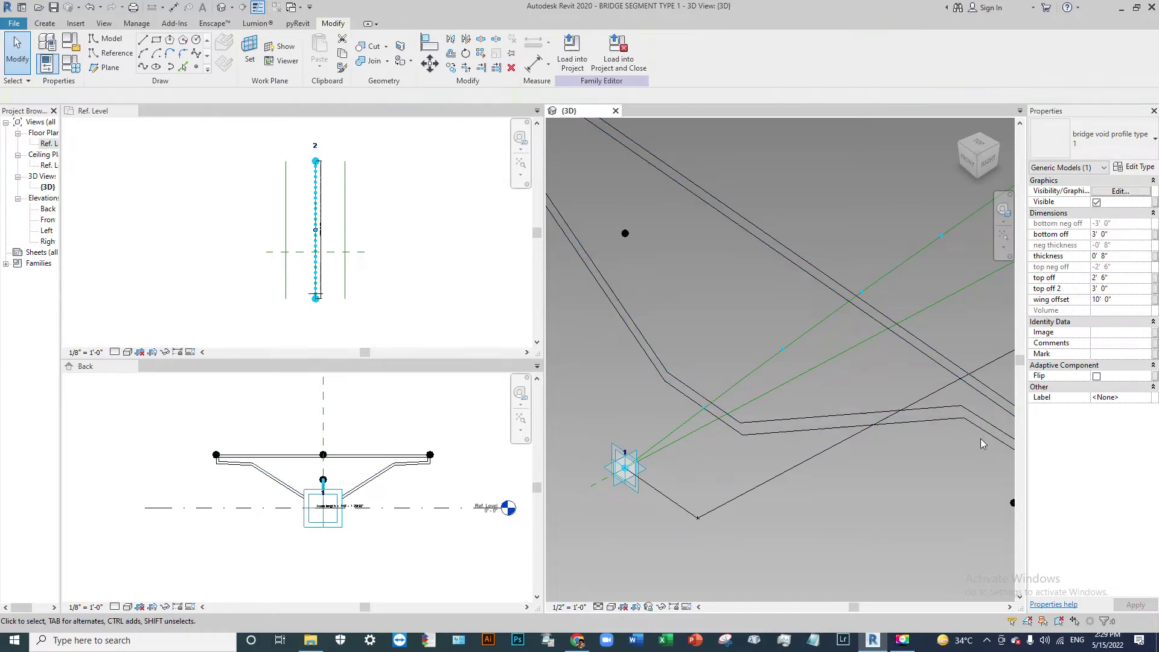
click(938, 428)
scroll(613, 490, down, 2)
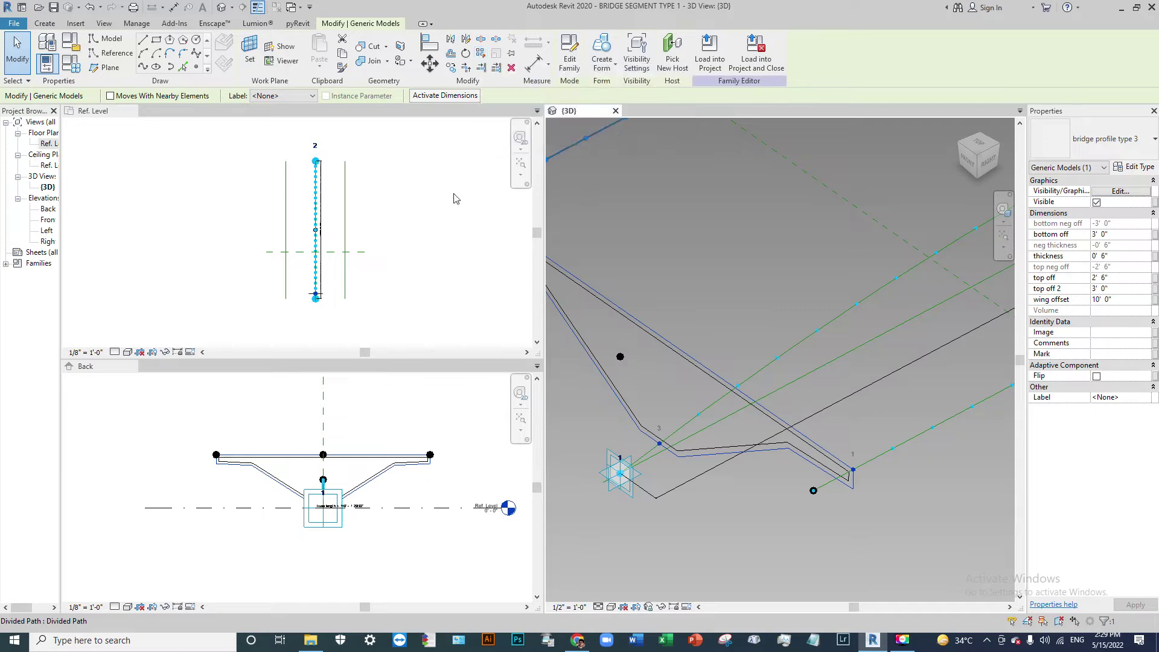
click(482, 54)
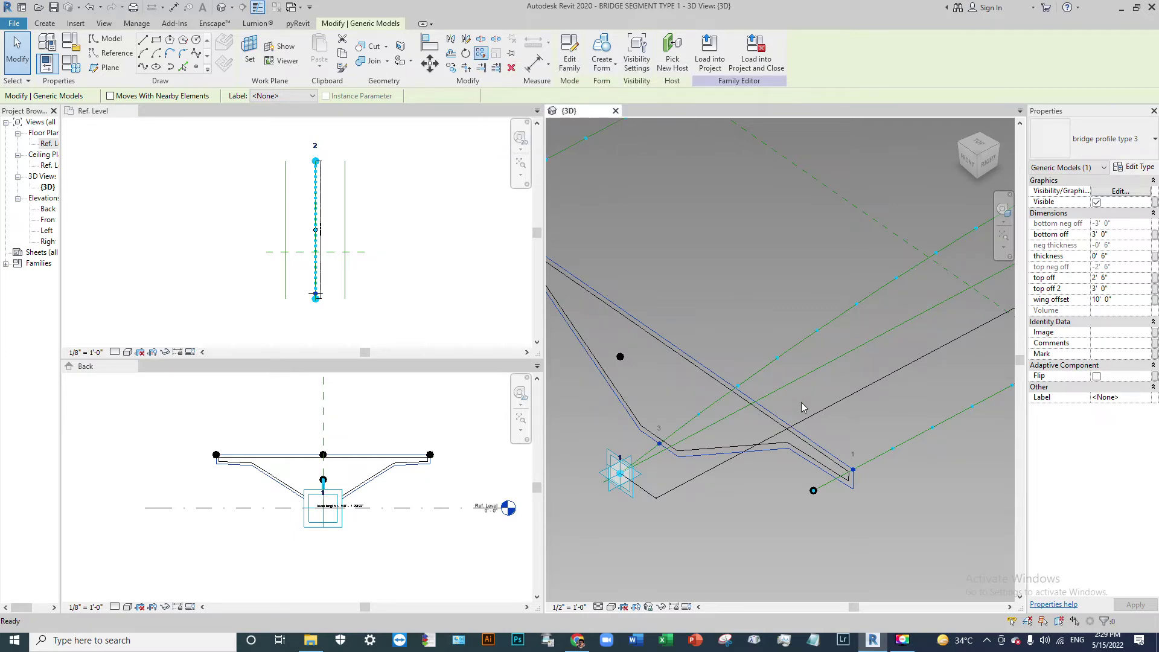
mouse_move(754, 463)
shift+middle_down()
mouse_move(750, 304)
mouse_move(721, 340)
mouse_move(886, 455)
mouse_move(751, 418)
shift+middle_up()
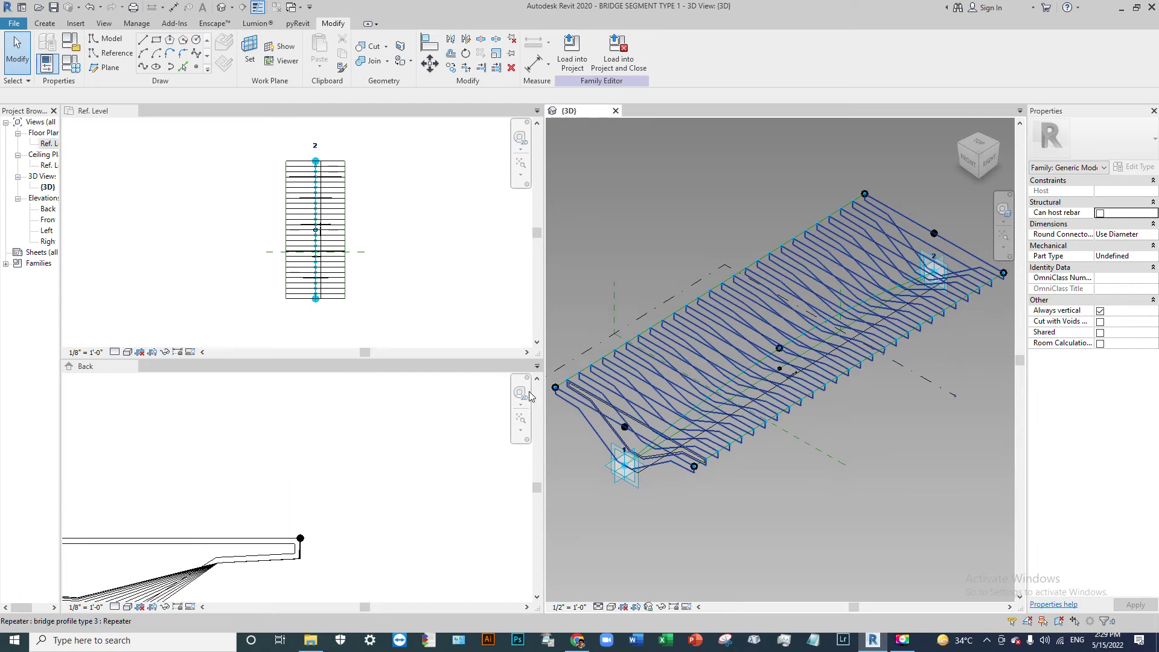
scroll(752, 418, up, 4)
scroll(725, 378, up, 3)
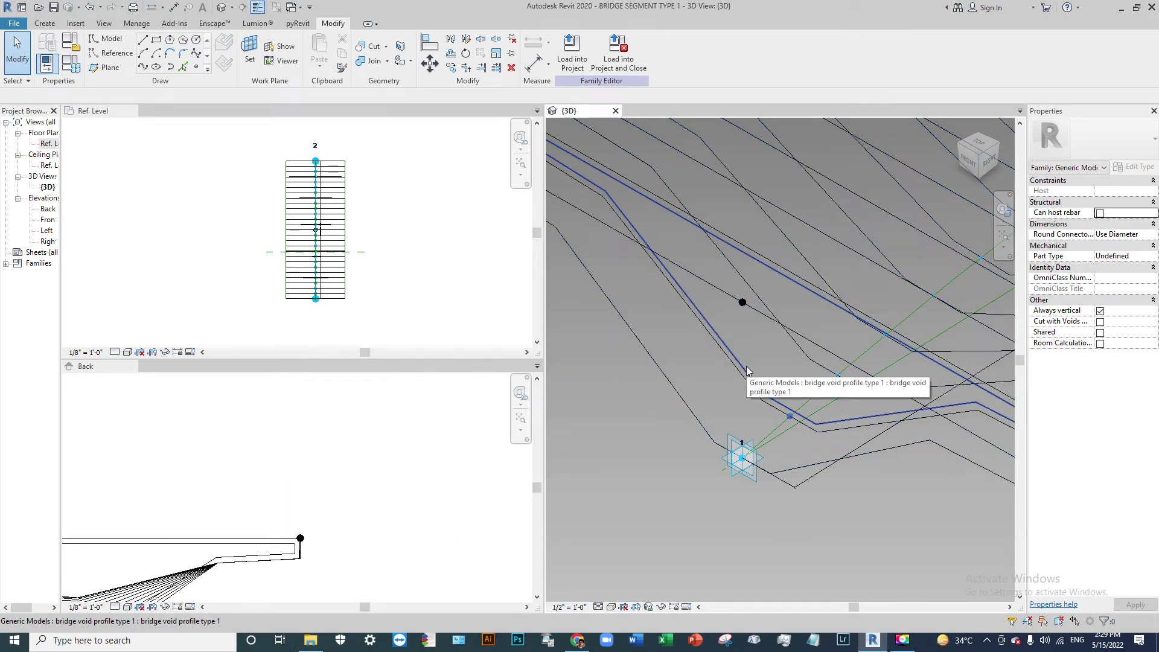
click(746, 366)
scroll(812, 521, down, 4)
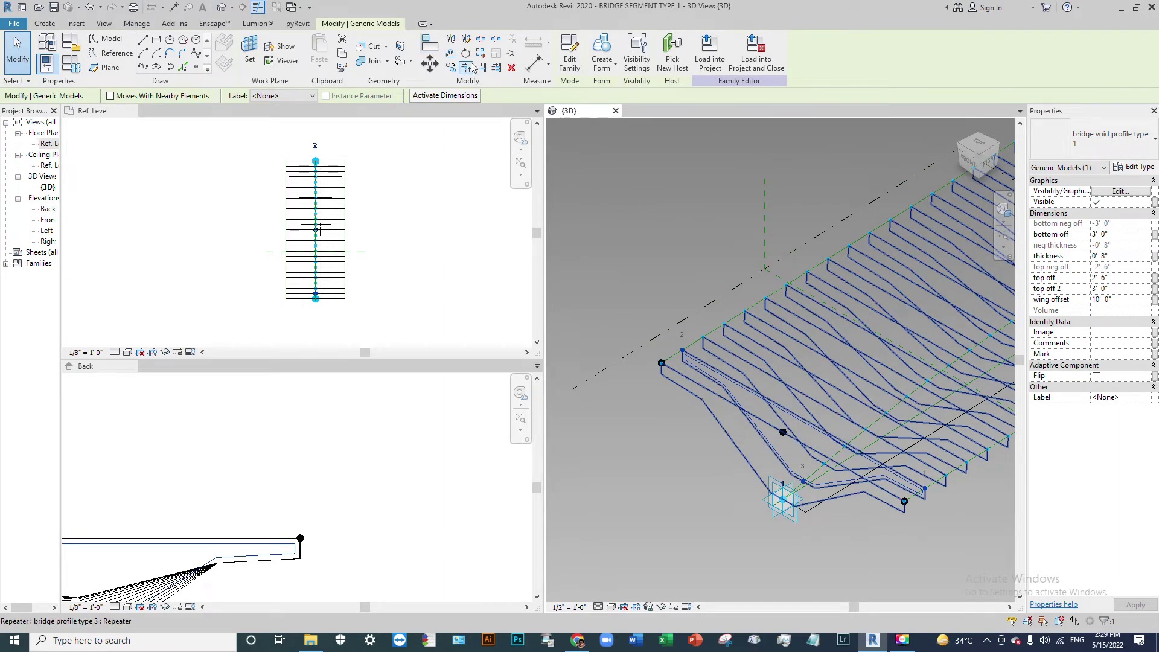
click(769, 541)
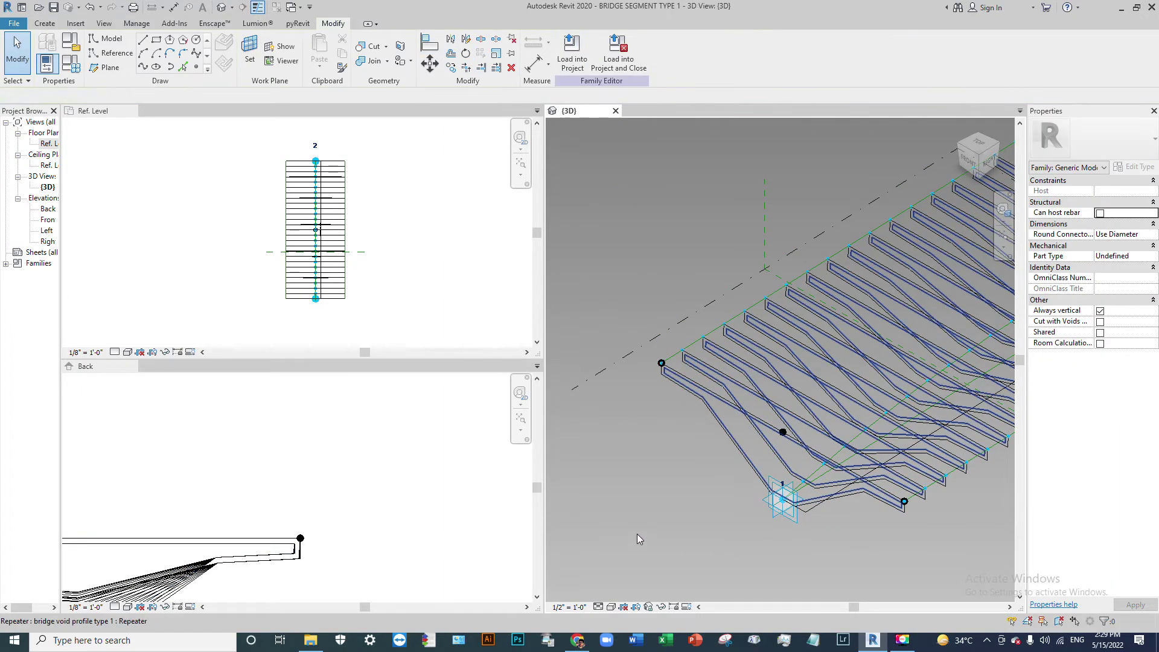
scroll(639, 538, down, 2)
scroll(670, 509, up, 2)
scroll(614, 381, up, 3)
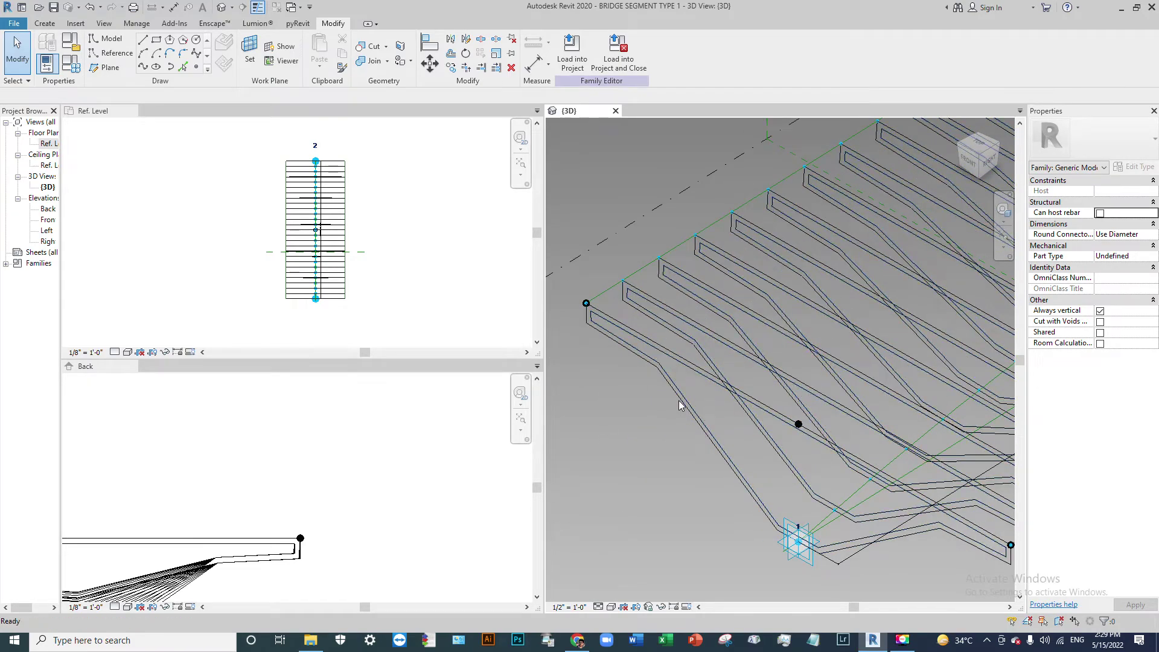
scroll(670, 440, down, 3)
scroll(659, 477, down, 2)
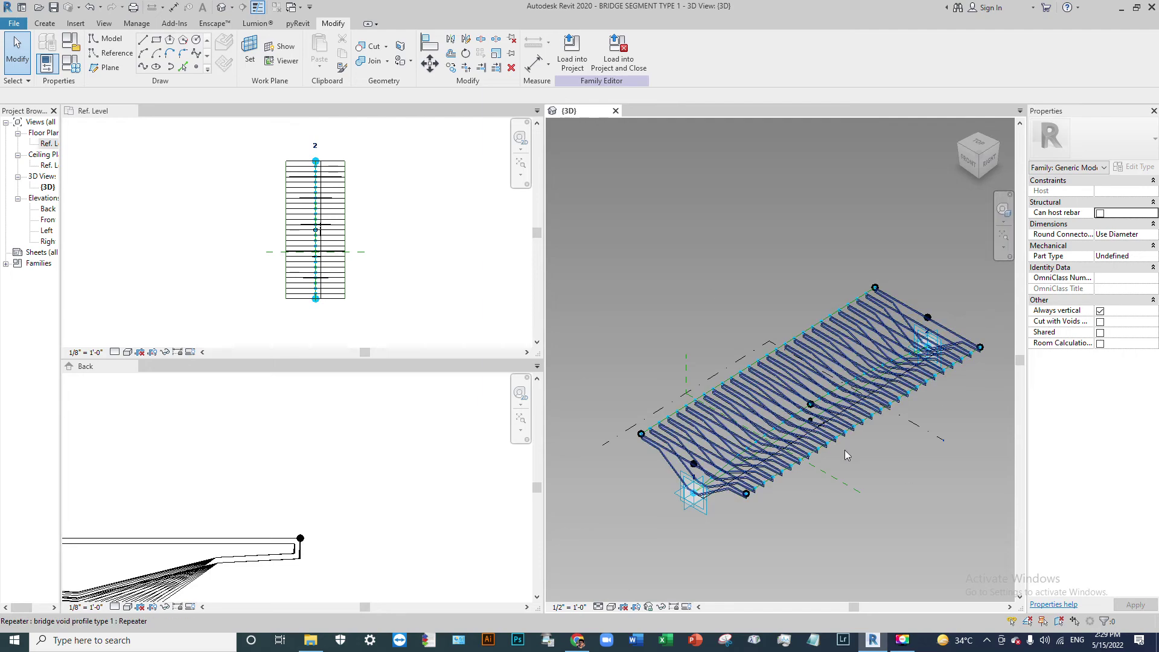
scroll(901, 389, up, 2)
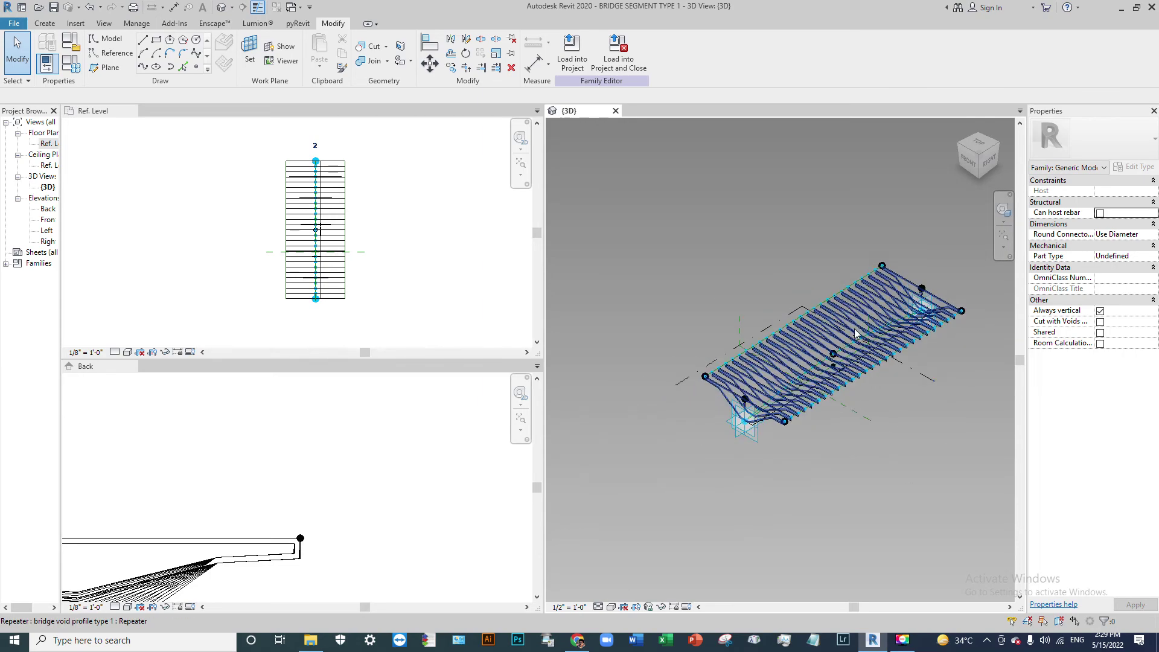
scroll(785, 392, up, 1)
scroll(725, 434, up, 2)
scroll(710, 442, up, 1)
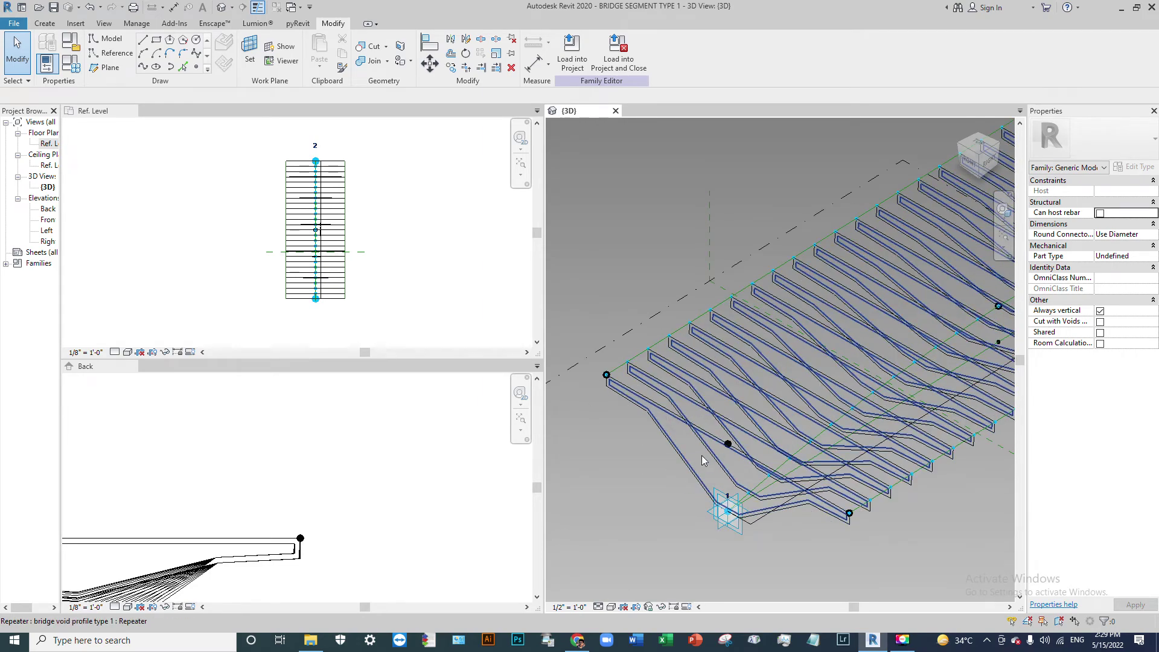
scroll(637, 403, up, 3)
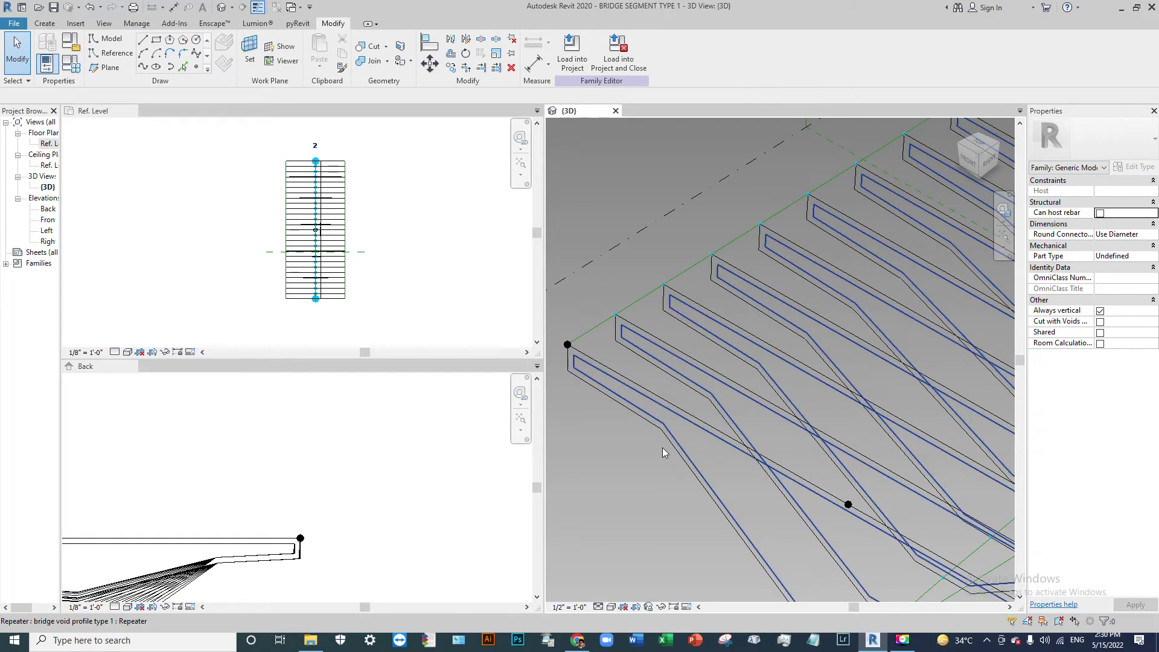
Remove the deck profiles' repeater and loft them into a solid form, then inspect the result.
click(569, 380)
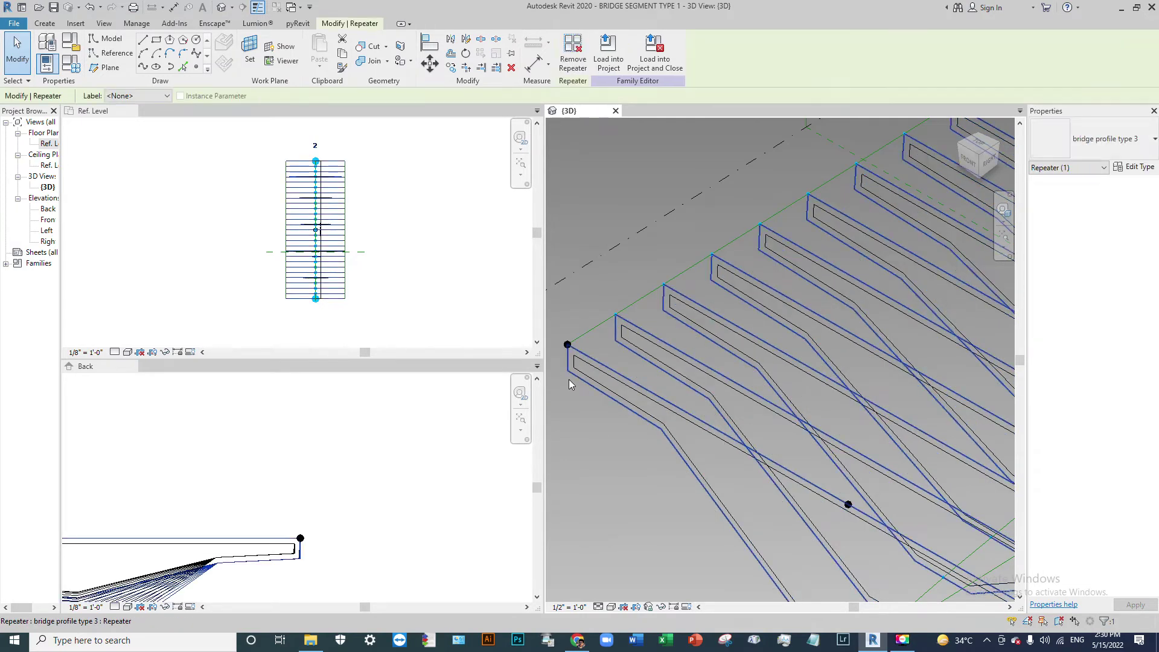
click(574, 60)
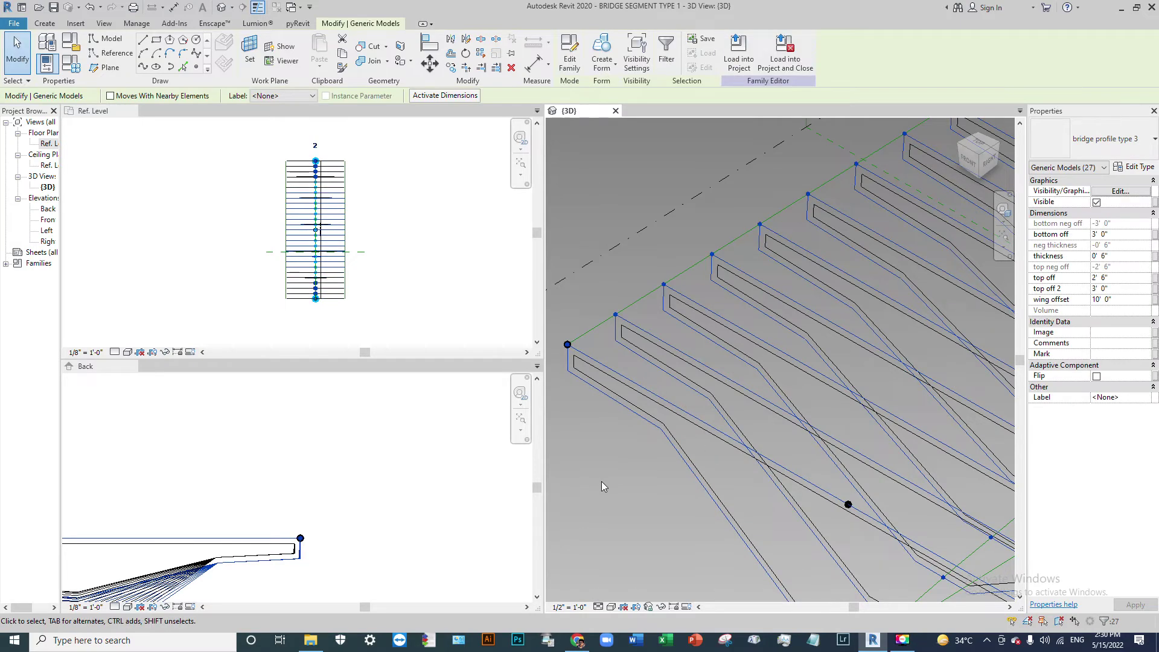
click(608, 66)
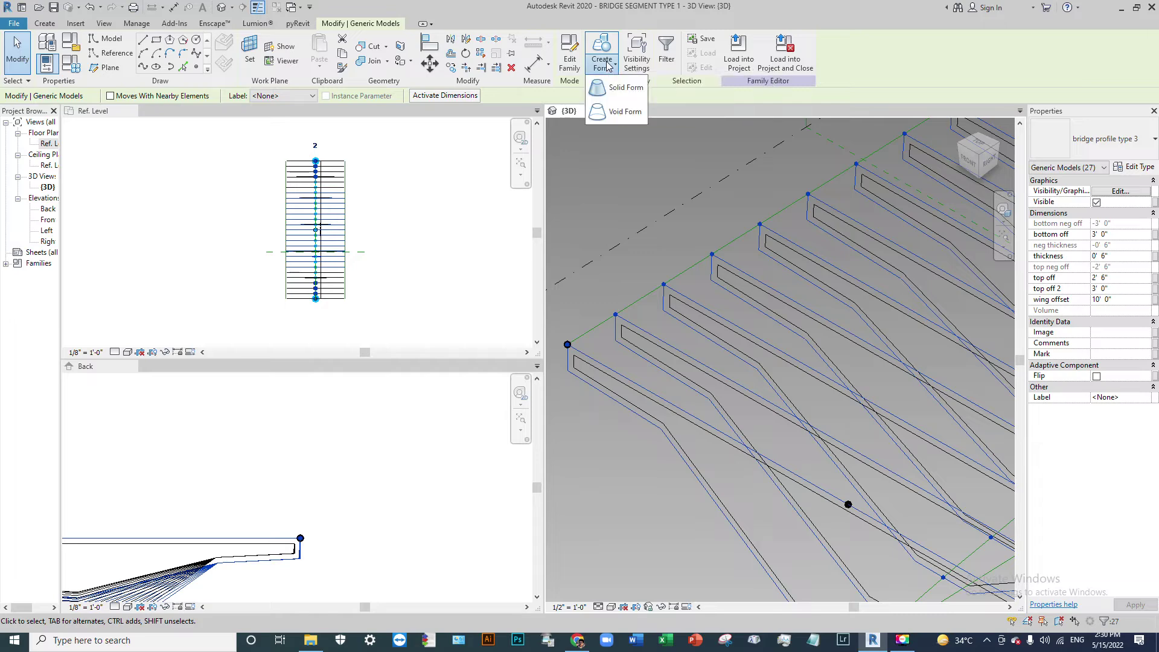
click(622, 95)
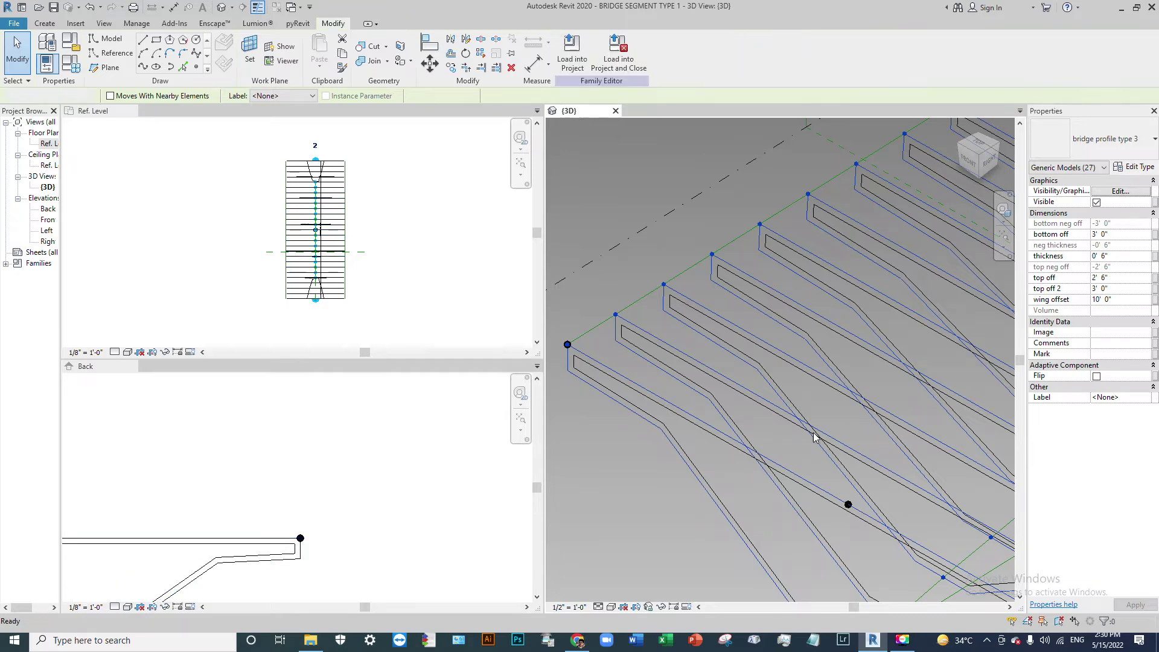
scroll(656, 368, down, 3)
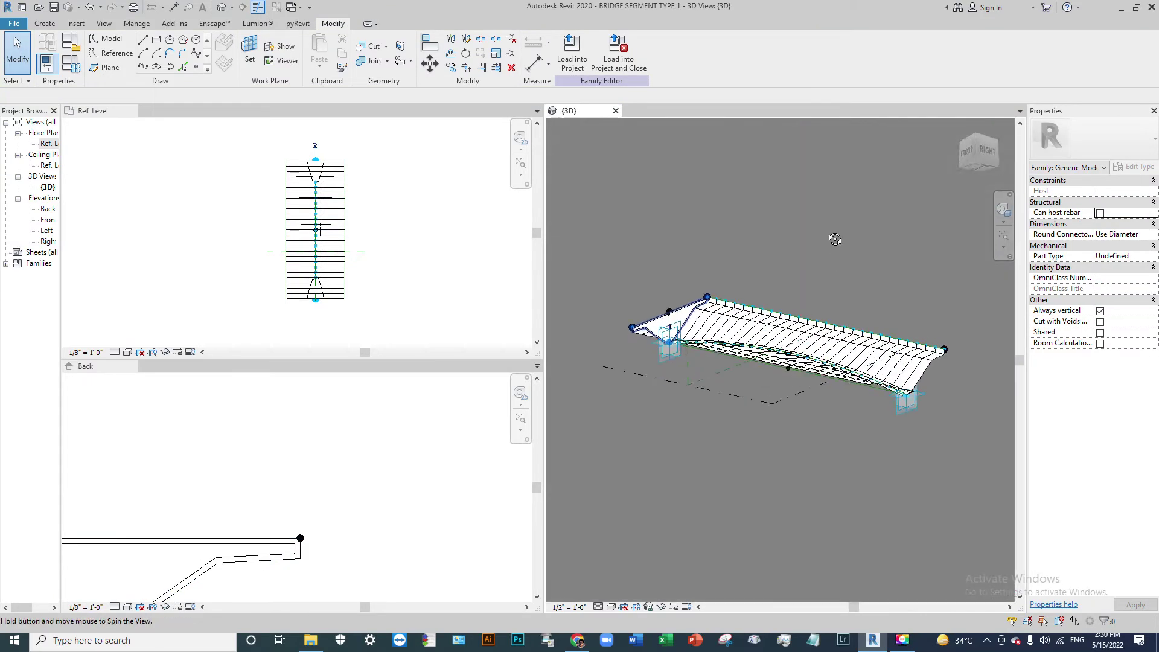
mouse_move(836, 238)
shift+middle_down()
mouse_move(834, 348)
mouse_move(673, 408)
shift+middle_up()
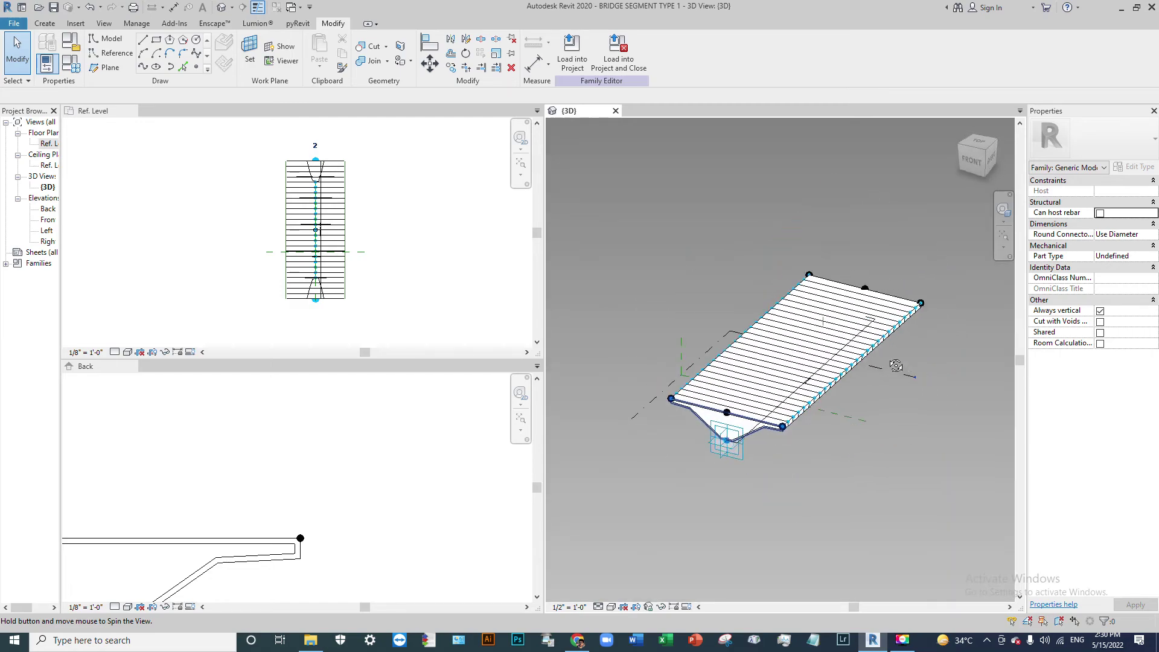
scroll(673, 408, up, 5)
scroll(673, 408, down, 2)
scroll(838, 352, up, 2)
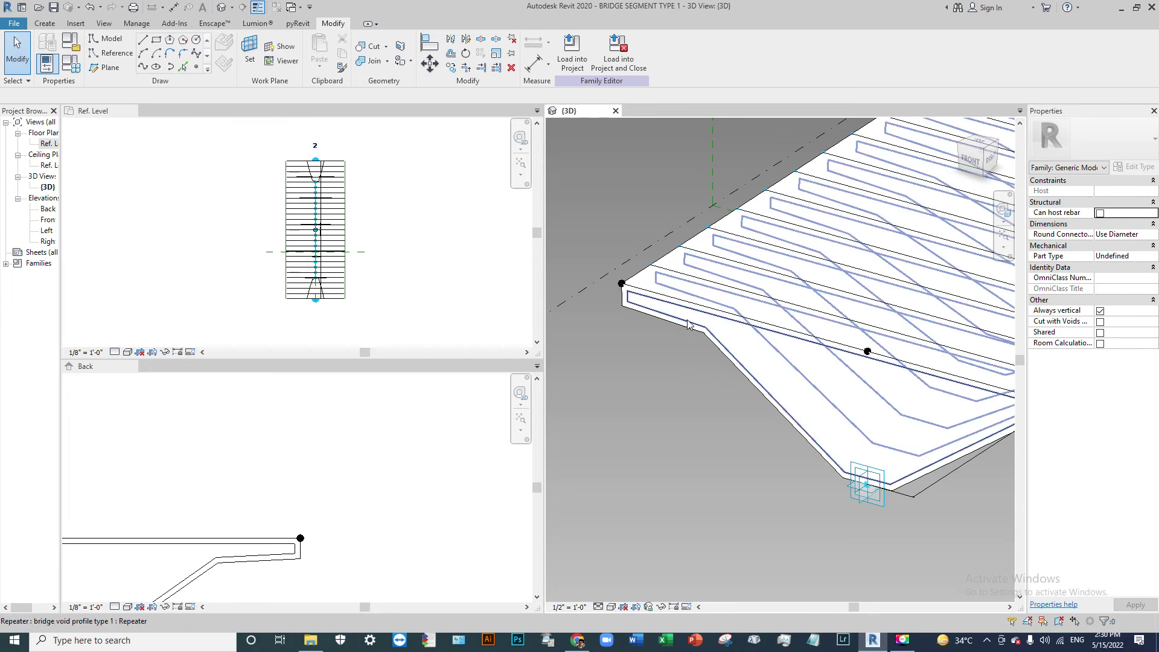
scroll(688, 320, up, 2)
Remove the void profiles' repeater and loft them into a void form cutting the deck.
click(770, 388)
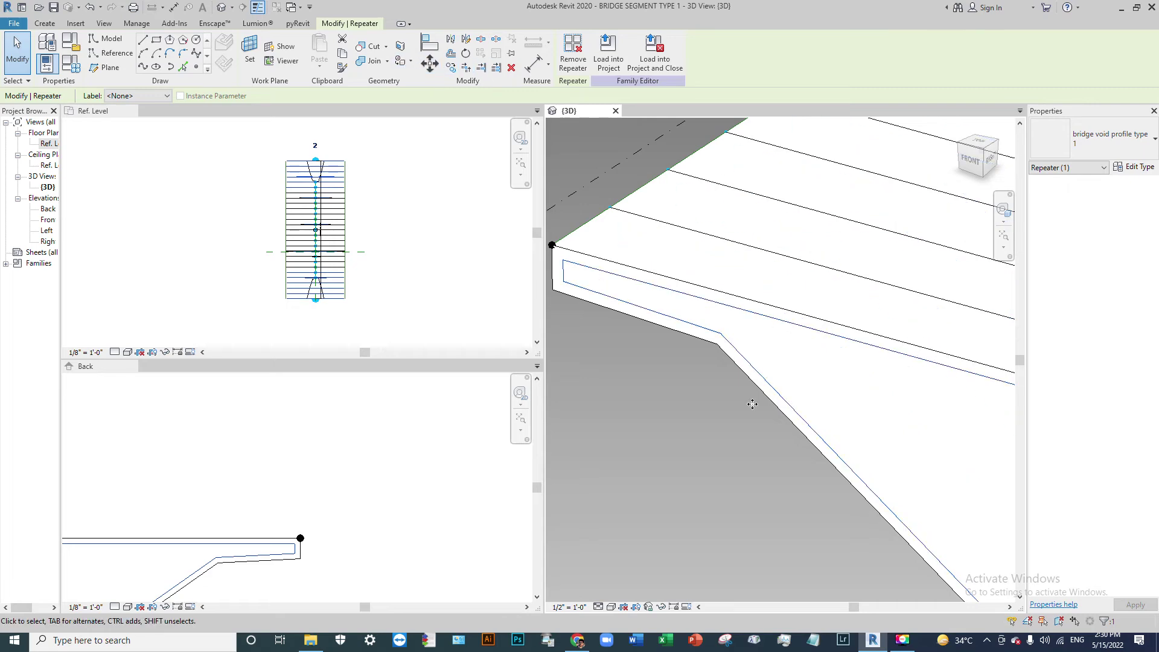
click(573, 53)
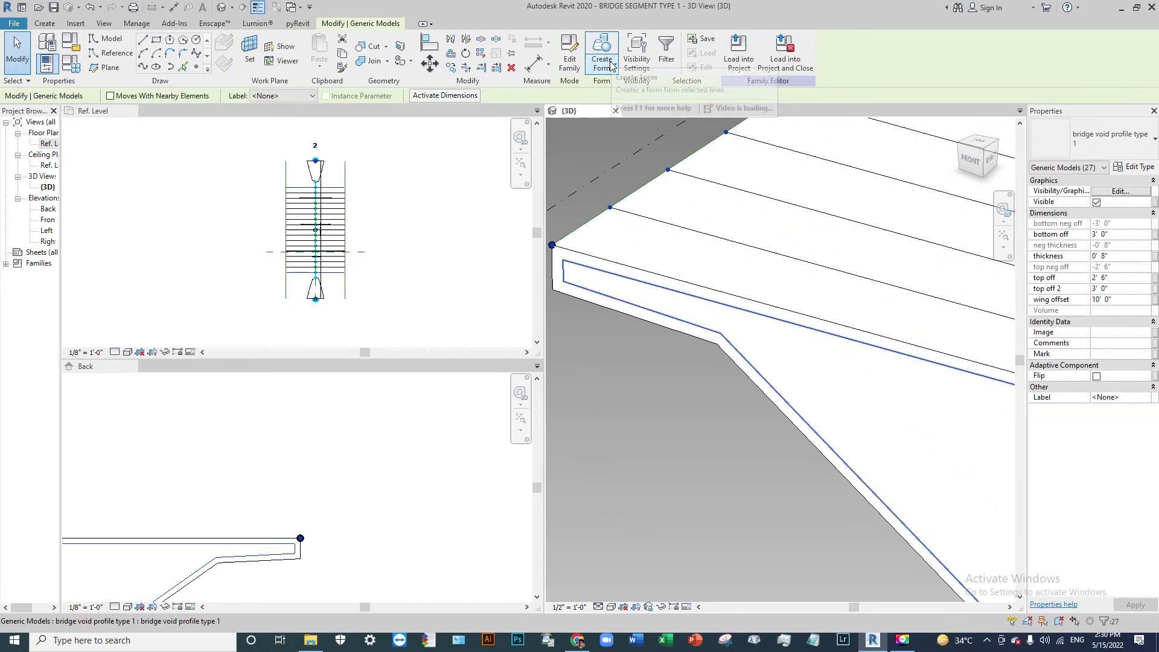
click(612, 62)
click(612, 111)
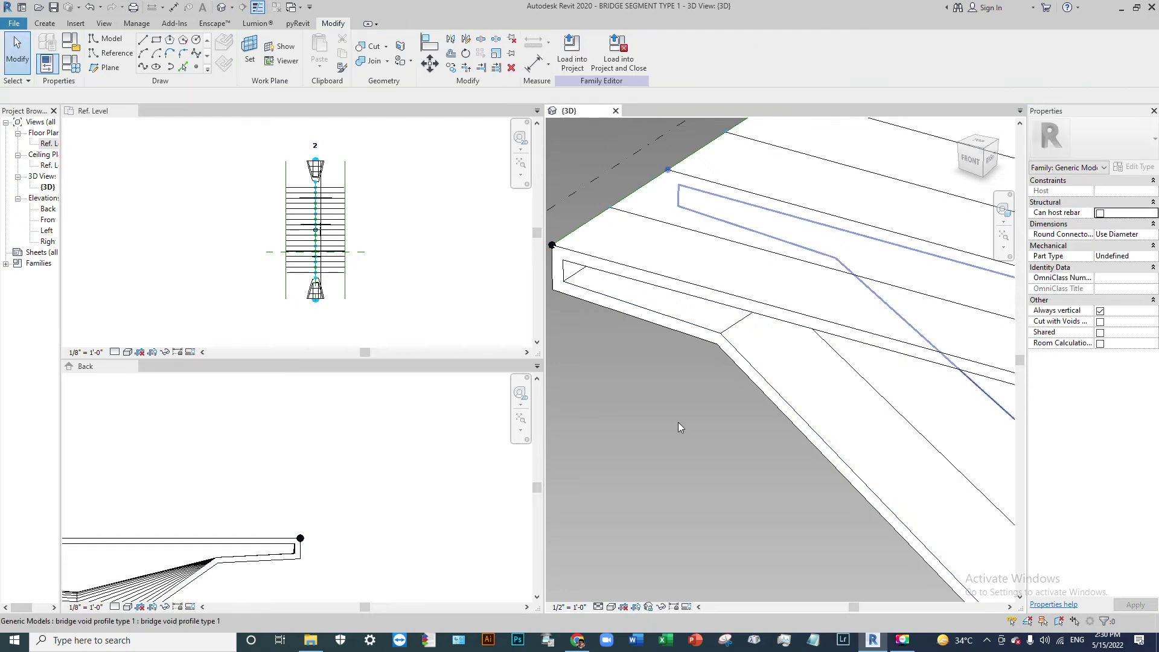
scroll(628, 312, down, 5)
mouse_move(628, 313)
shift+middle_down()
mouse_move(871, 253)
mouse_move(771, 280)
shift+middle_up()
scroll(655, 321, up, 4)
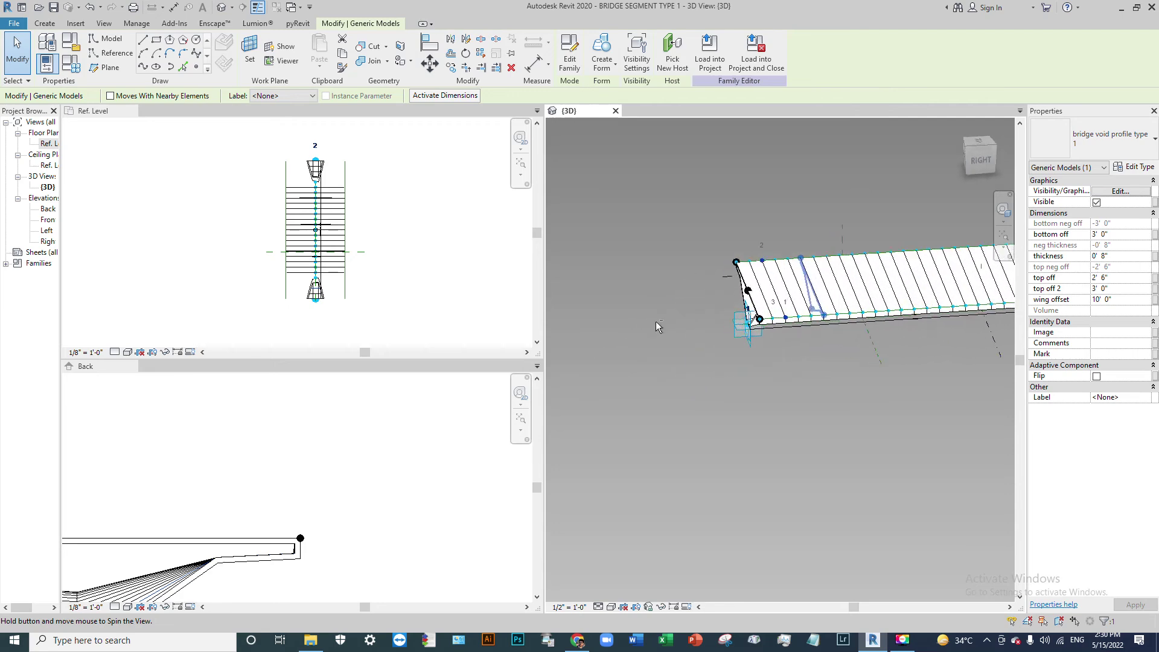
scroll(754, 314, down, 4)
scroll(904, 323, up, 4)
mouse_move(905, 322)
shift+middle_down()
mouse_move(992, 304)
mouse_move(937, 362)
shift+middle_up()
scroll(992, 304, up, 5)
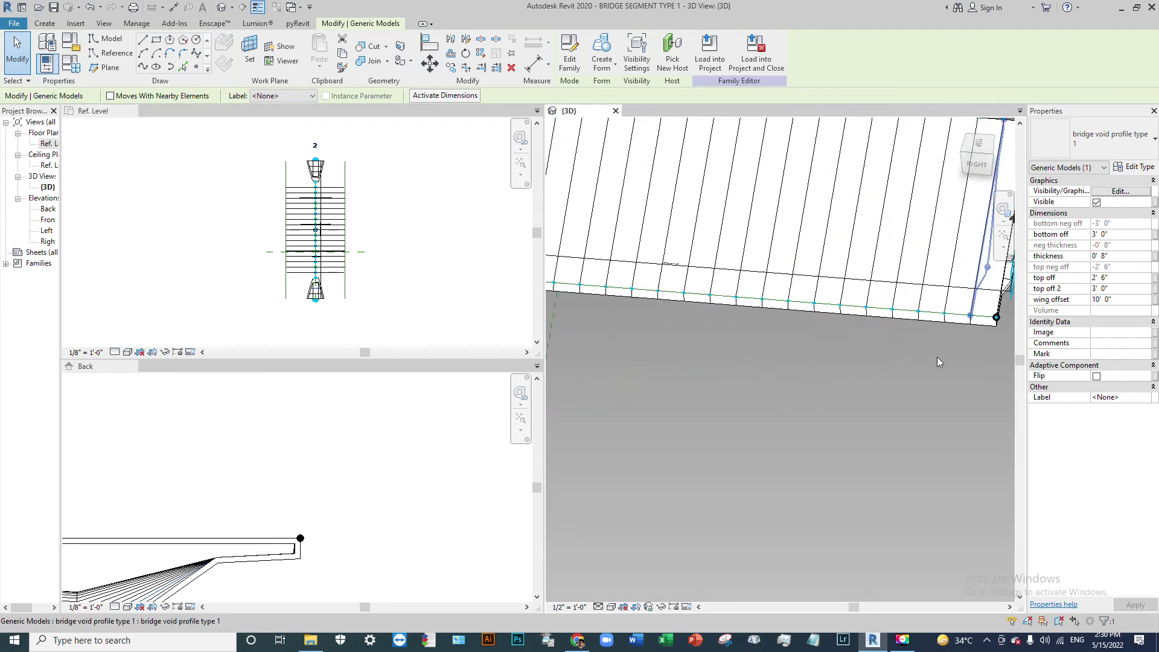
scroll(852, 423, down, 6)
mouse_move(852, 423)
shift+middle_down()
mouse_move(878, 446)
mouse_move(889, 430)
shift+middle_up()
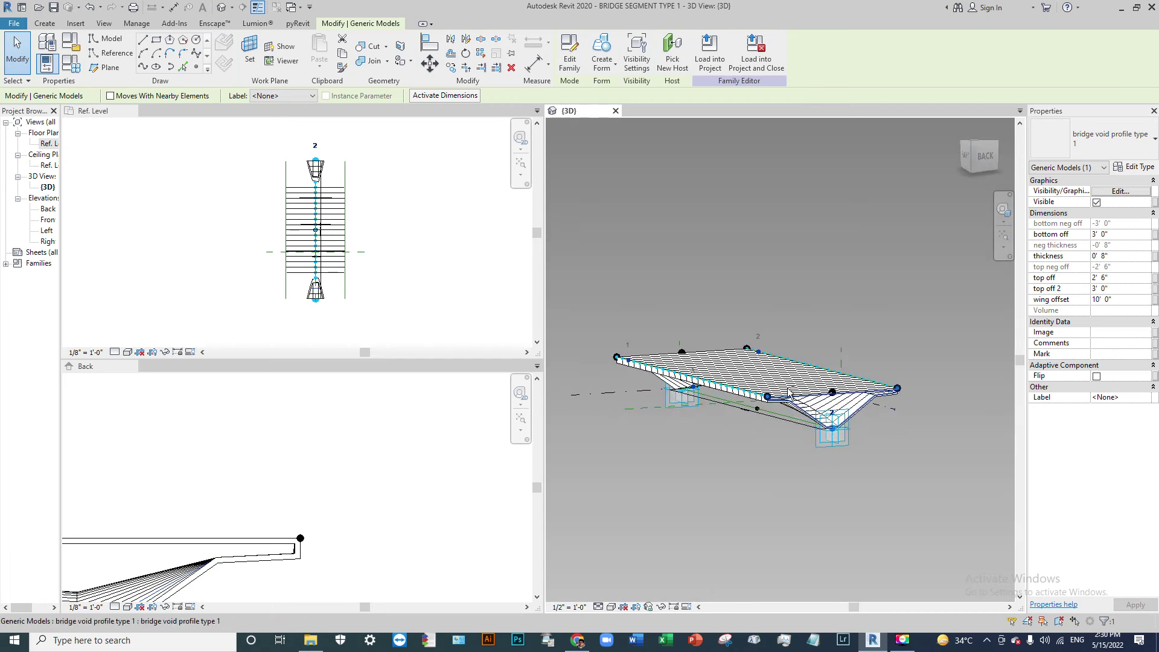
scroll(889, 430, up, 4)
scroll(722, 491, down, 3)
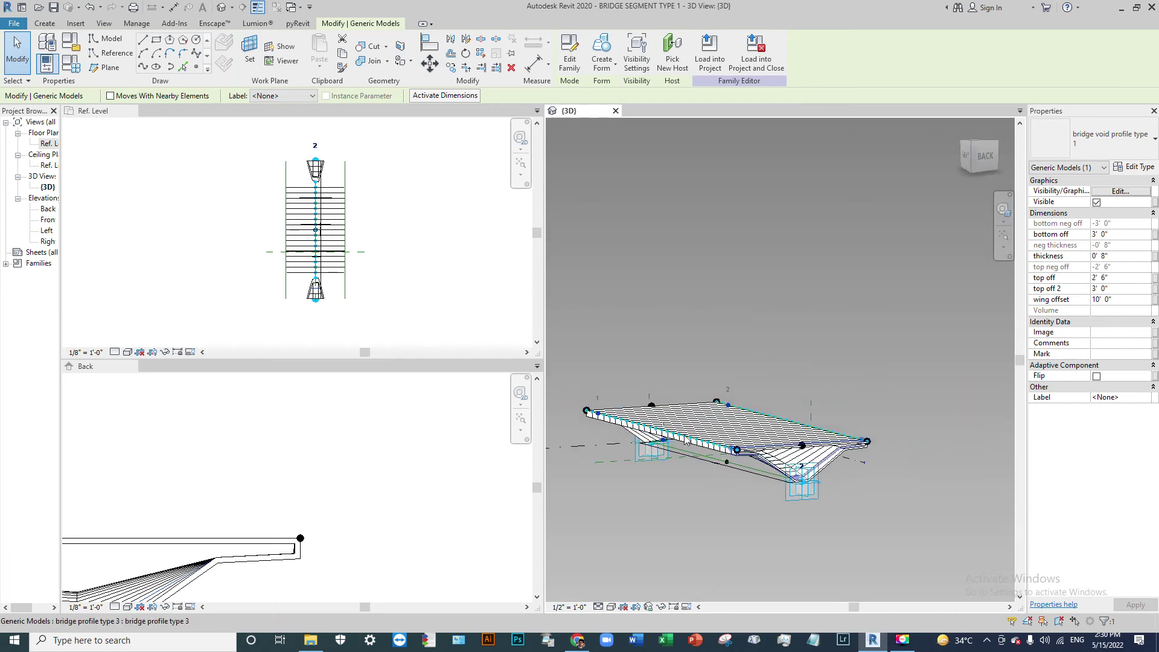
mouse_move(722, 490)
shift+middle_down()
mouse_move(972, 503)
mouse_move(854, 390)
shift+middle_up()
scroll(641, 389, up, 3)
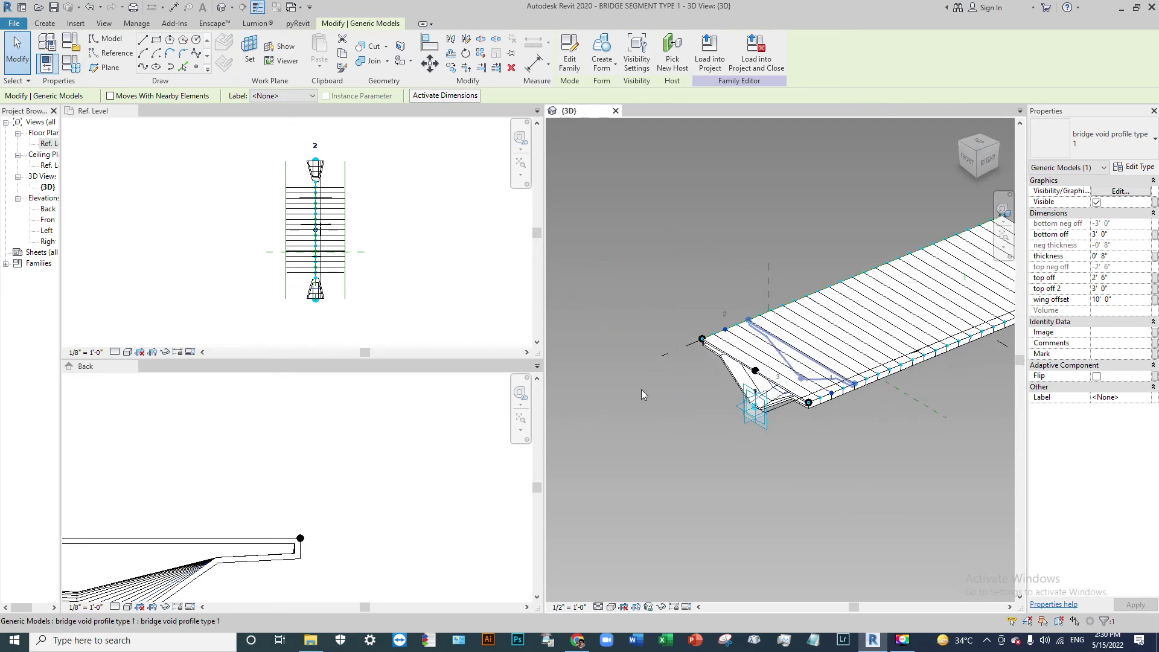
scroll(642, 390, up, 2)
scroll(697, 487, down, 3)
scroll(691, 495, up, 2)
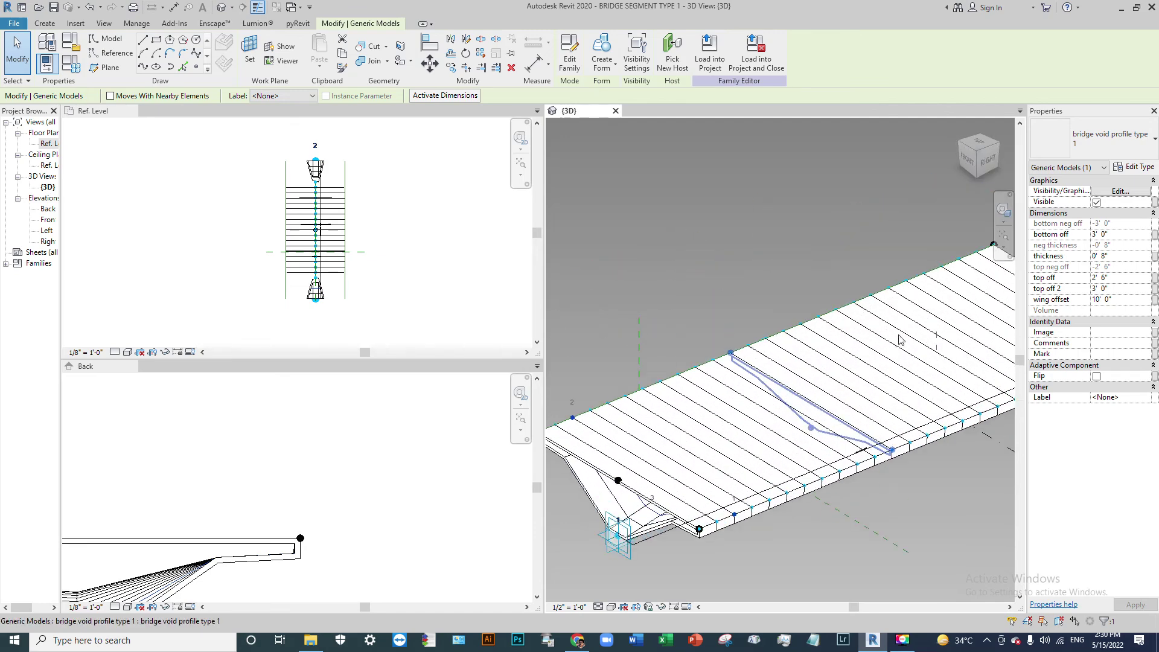
scroll(725, 471, up, 1)
scroll(780, 446, down, 2)
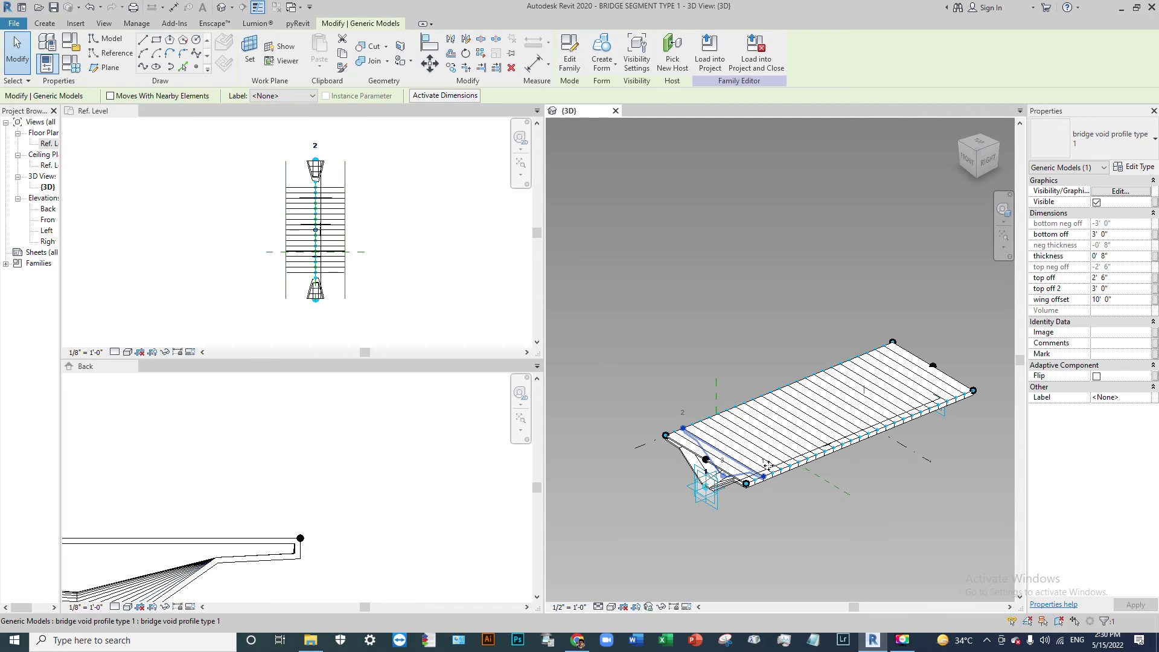
mouse_move(767, 465)
shift+middle_down()
mouse_move(763, 363)
mouse_move(889, 409)
shift+middle_up()
scroll(889, 409, down, 1)
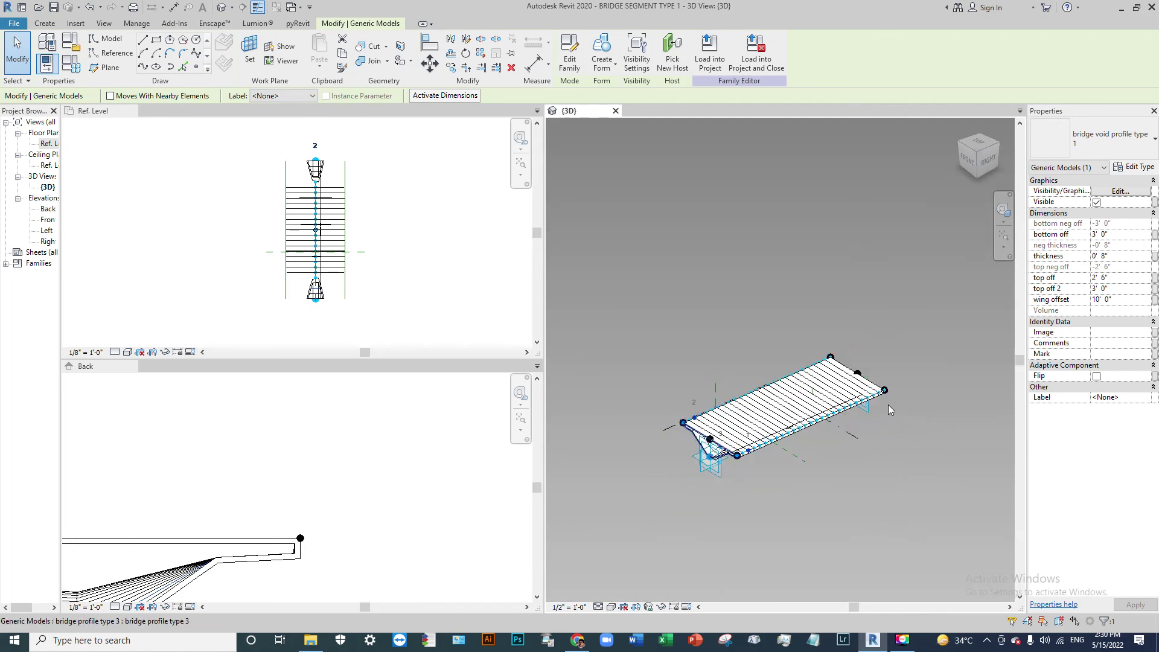
scroll(889, 409, up, 3)
scroll(904, 450, down, 3)
scroll(887, 484, up, 3)
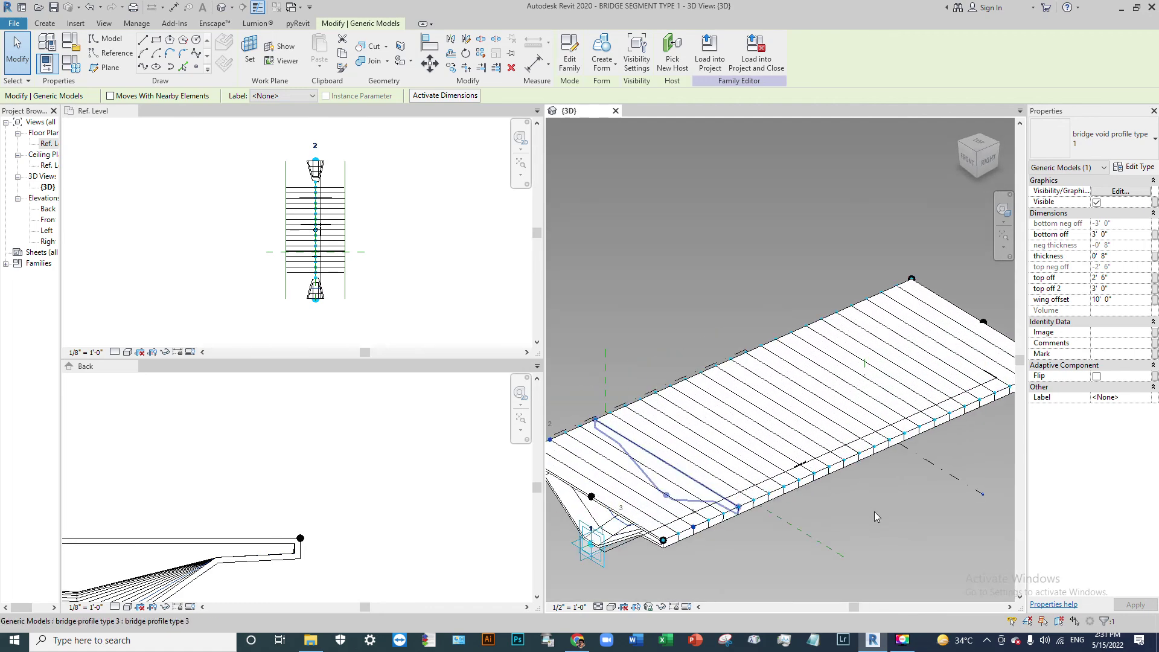